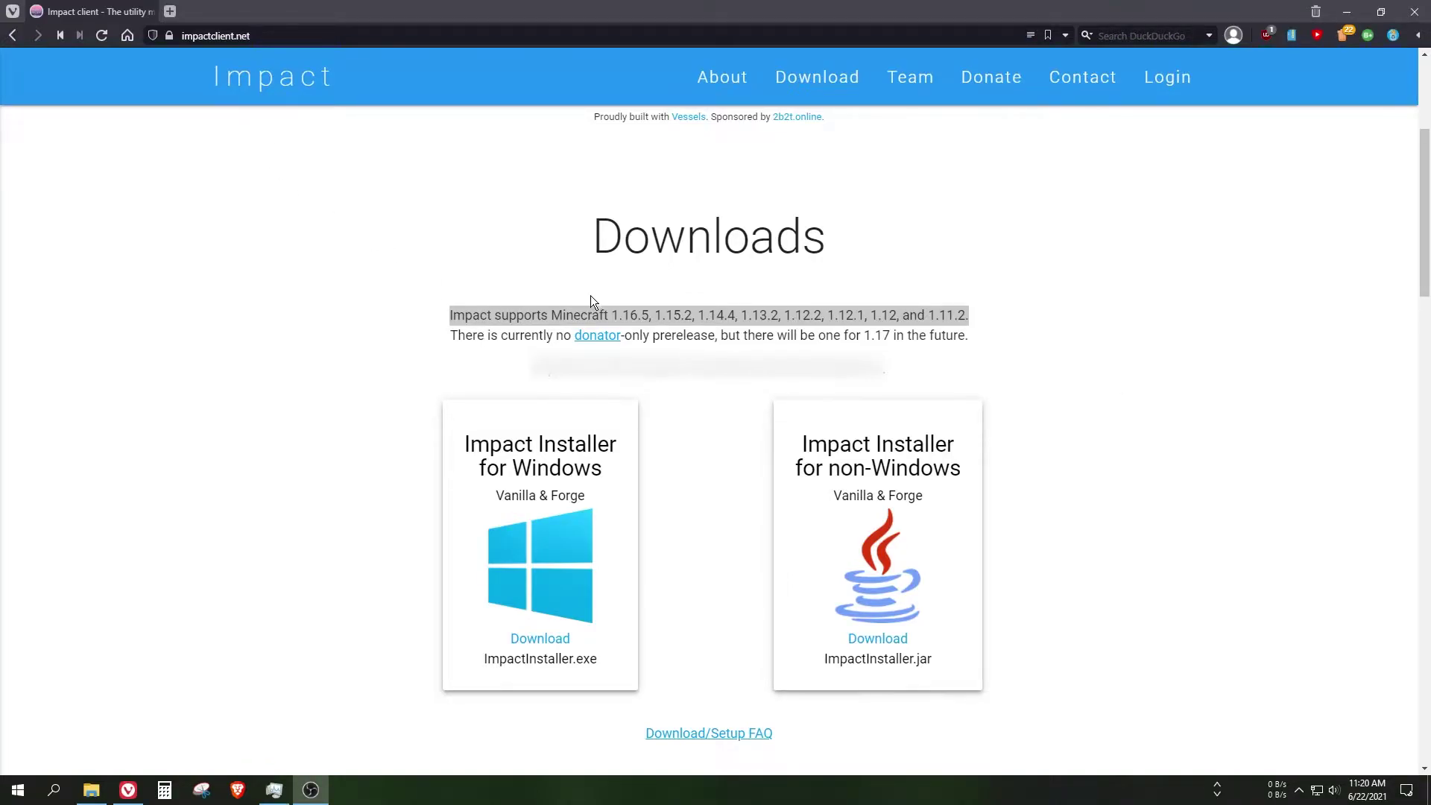
{"action": "left_click", "coordinate": [612, 315]}
{"action": "left_click_drag", "start_coordinate": [614, 315], "coordinate": [647, 309]}
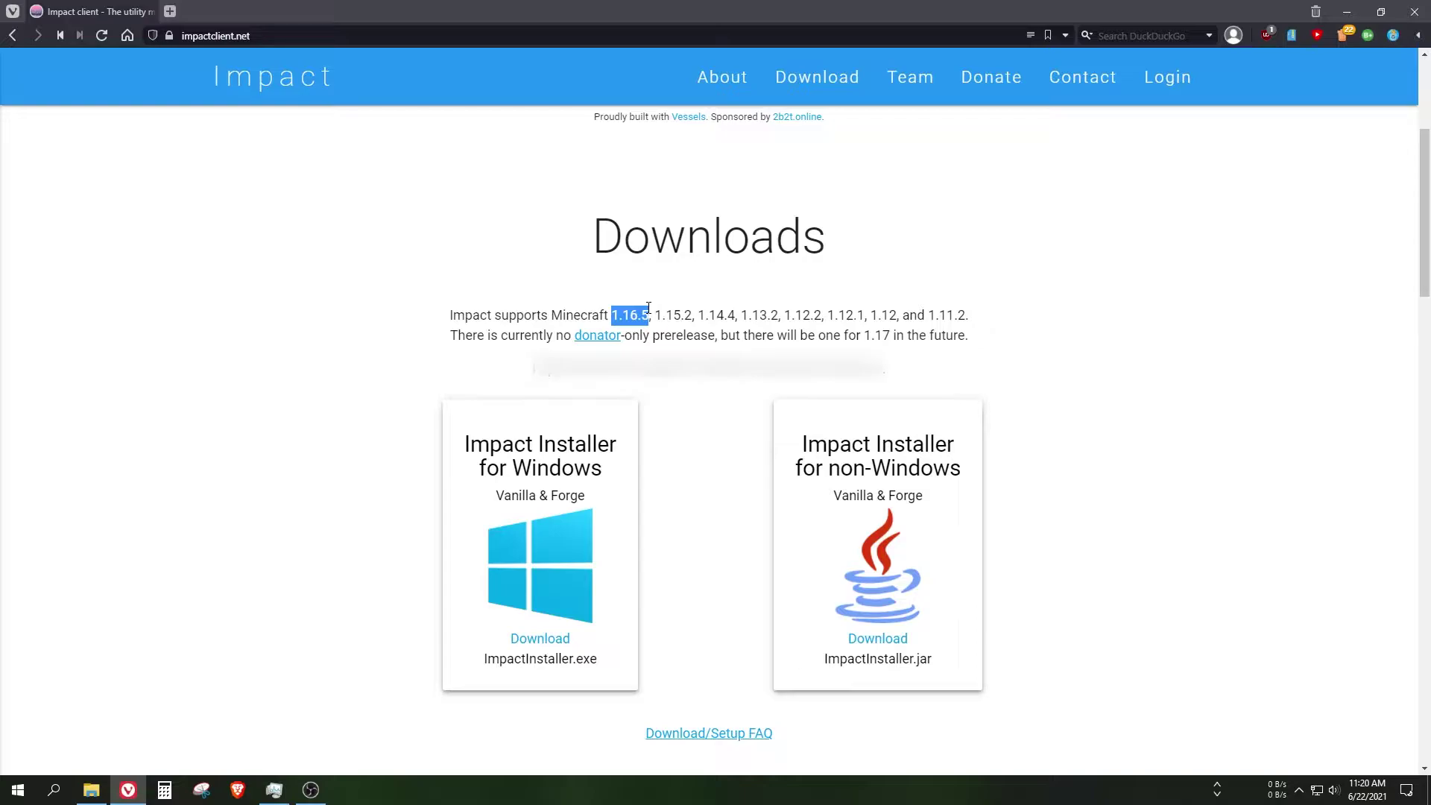
{"action": "left_click_drag", "start_coordinate": [373, 307], "coordinate": [909, 395]}
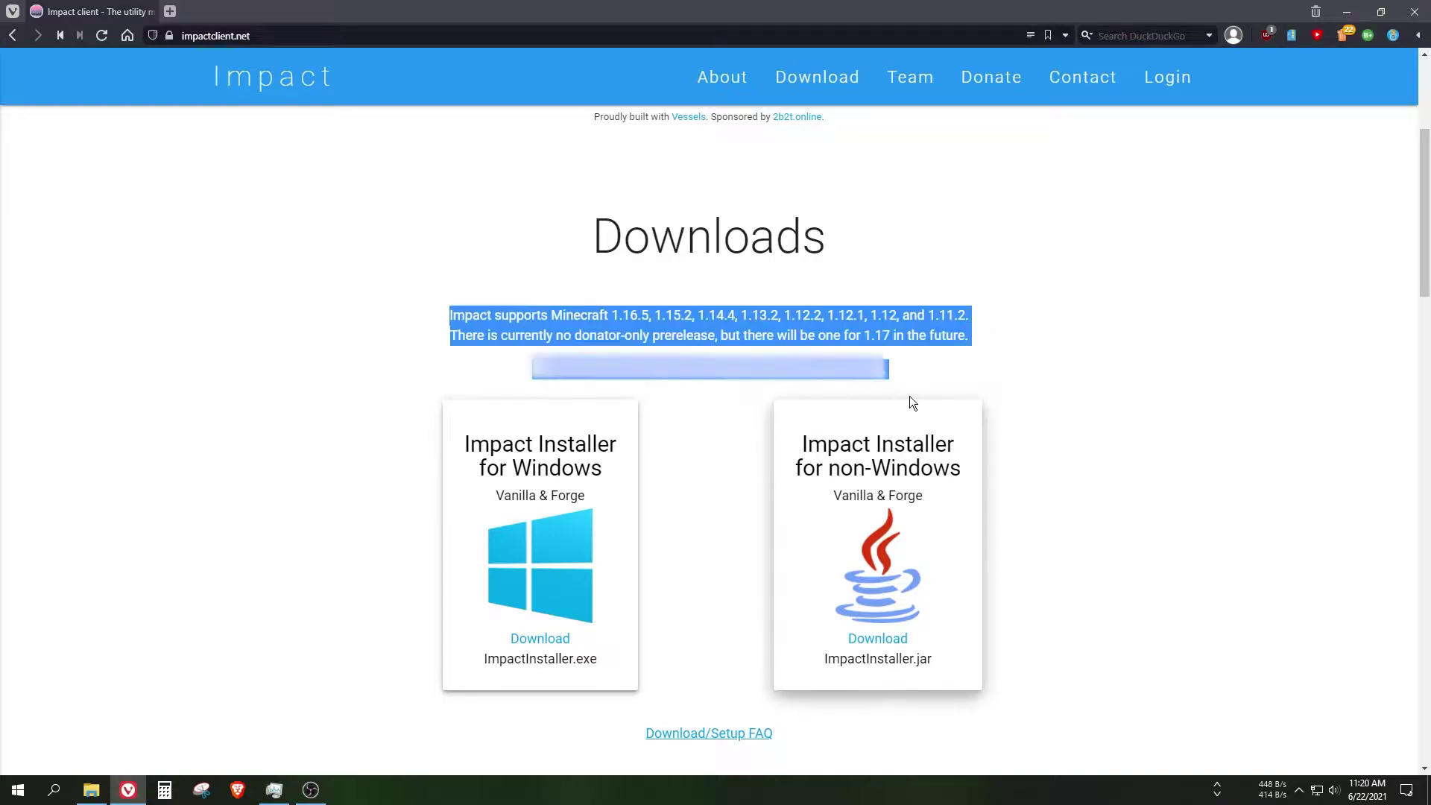
{"action": "left_click", "coordinate": [904, 364]}
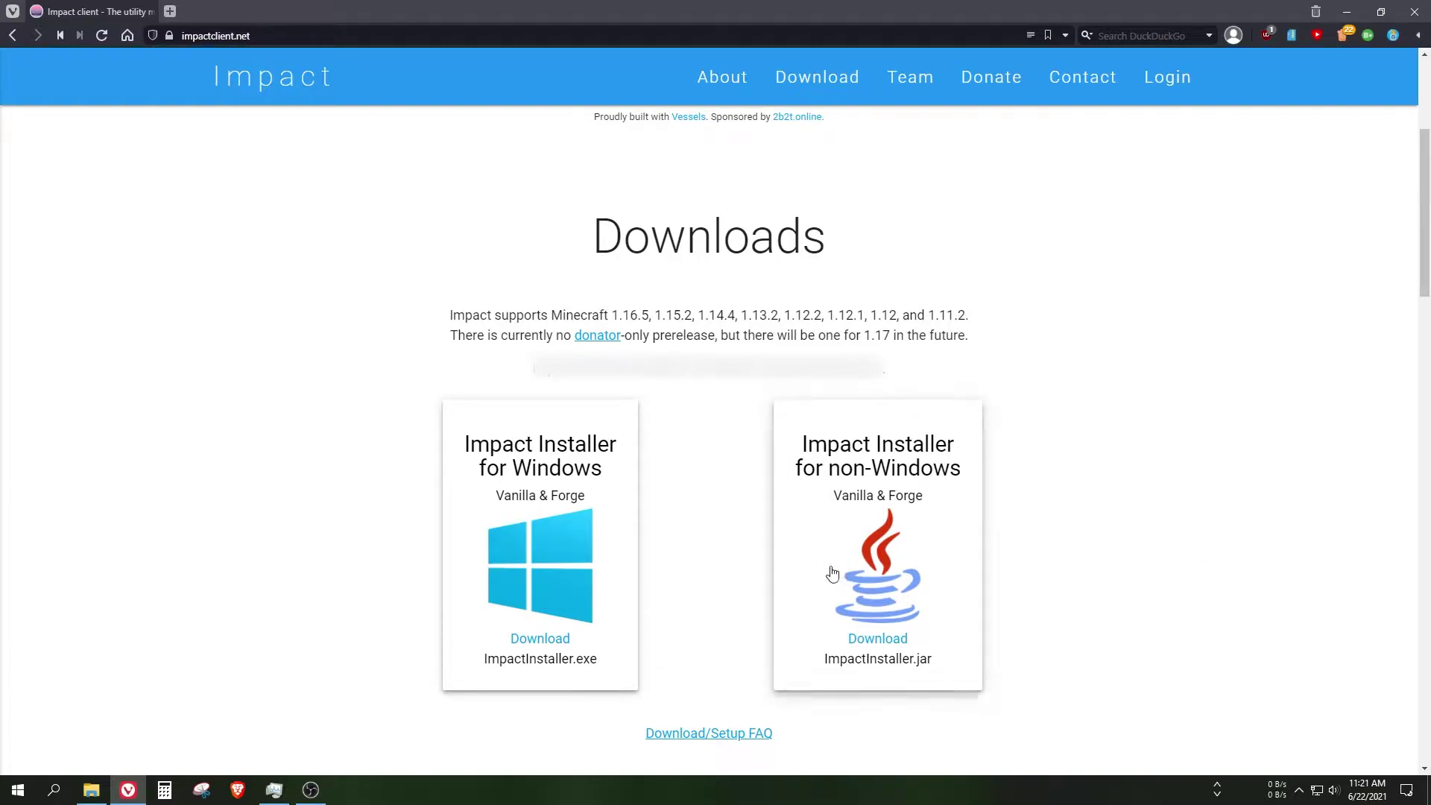
Step: Download the non-Windows Impact installer, ImpactInstaller-0.9.5.jar, and save it to the Desktop
{"action": "left_click", "coordinate": [819, 604]}
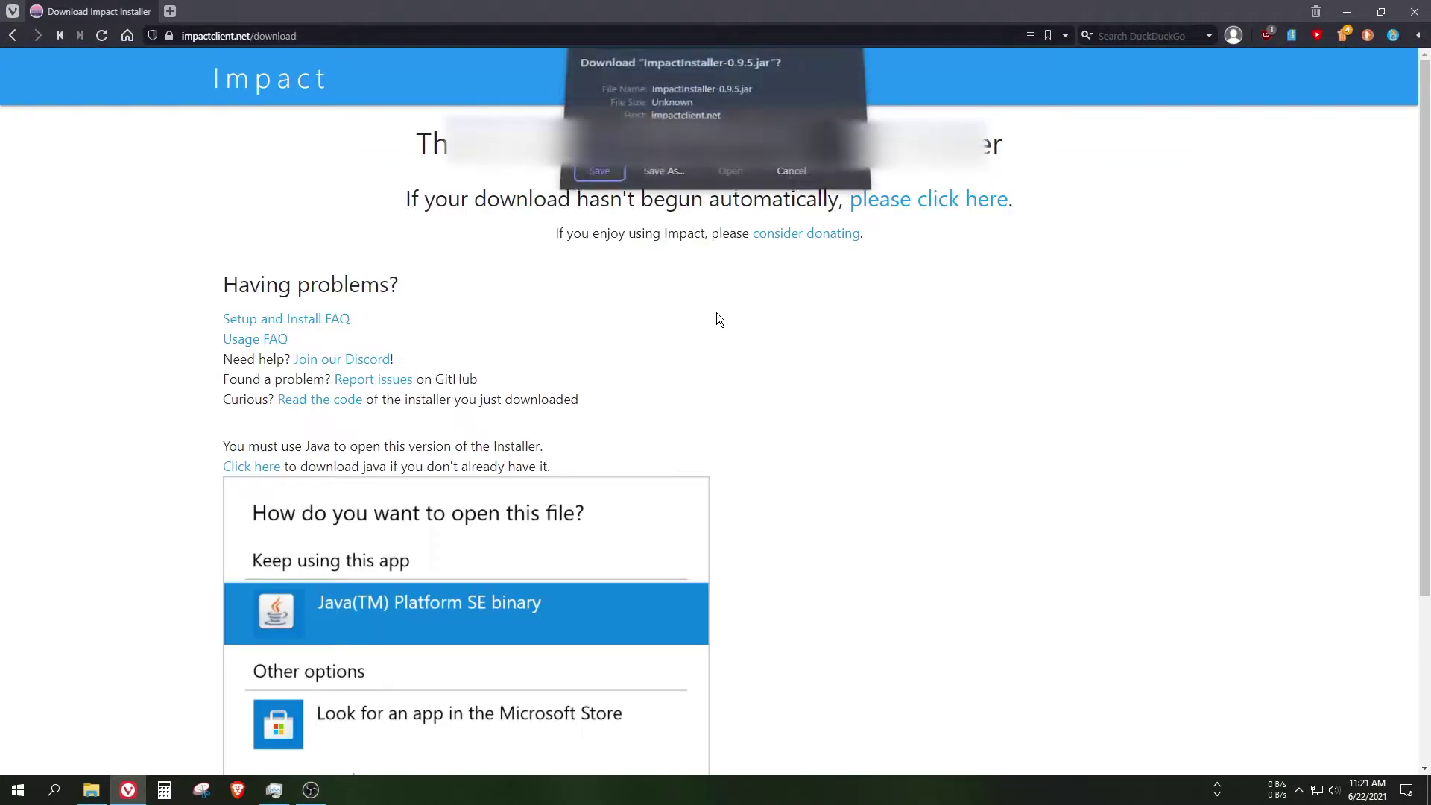
{"action": "left_click", "coordinate": [608, 181]}
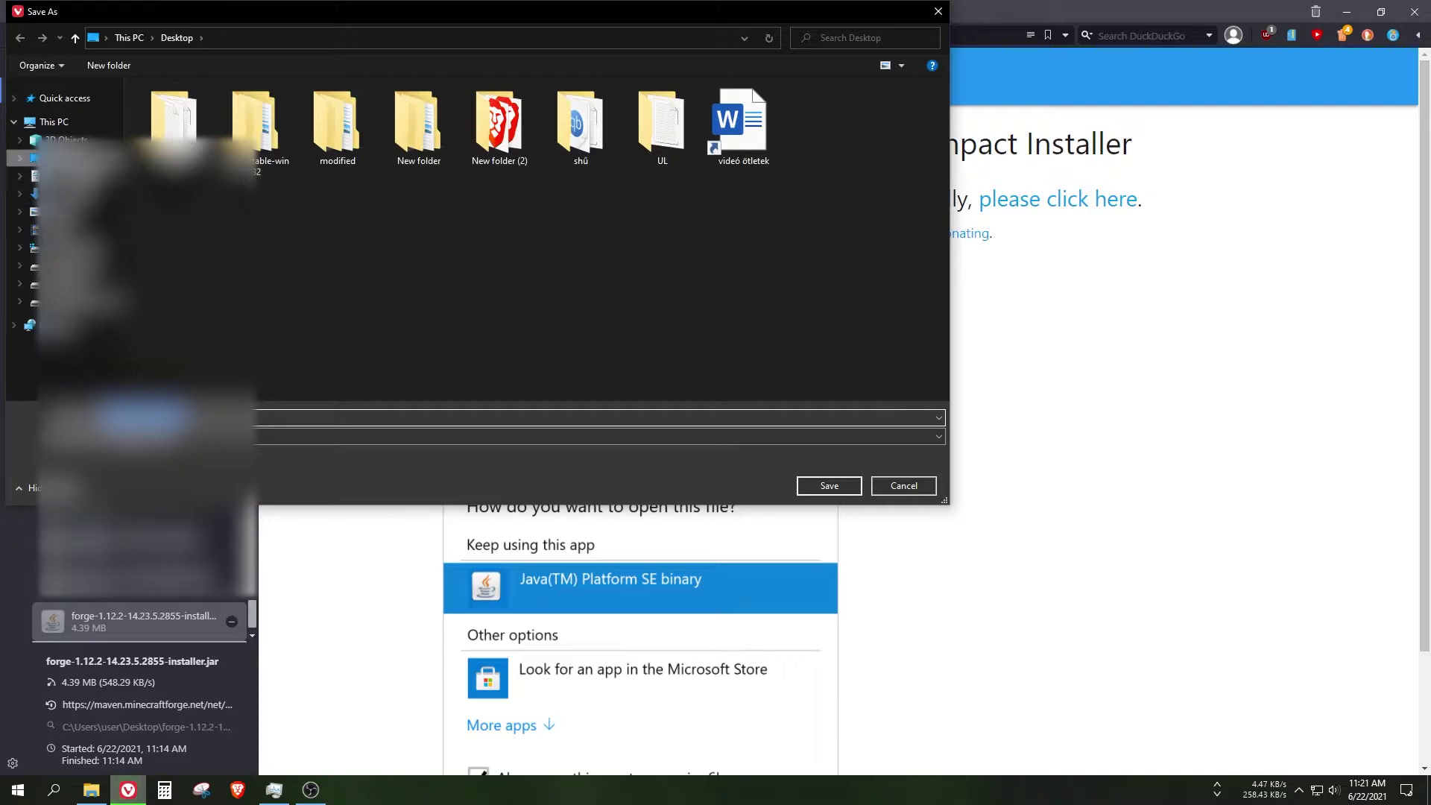
{"action": "left_click", "coordinate": [823, 492]}
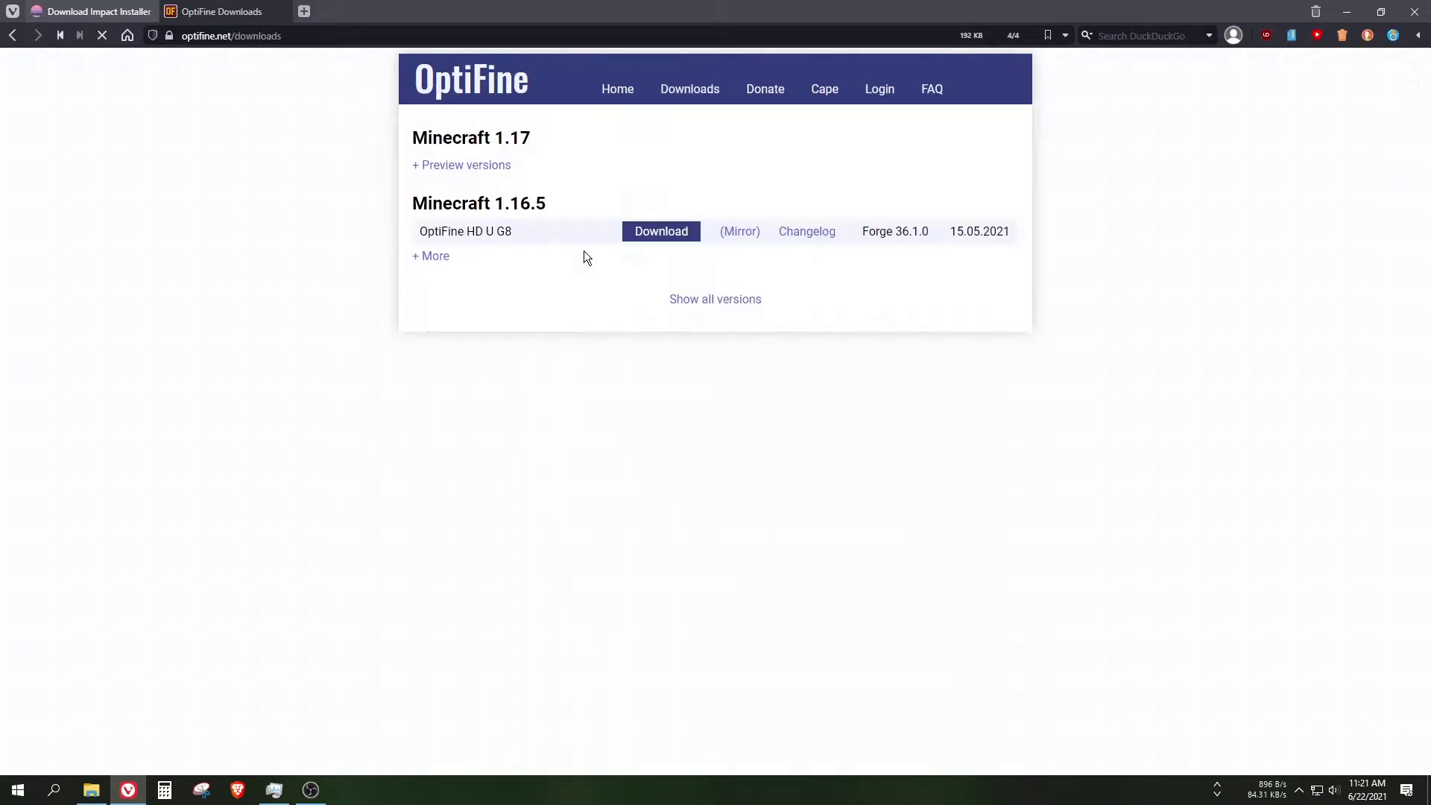
Step: Download OptiFine 1.16.5 HD U G8 through its mirror link and save the jar file to the Desktop
{"action": "left_click_drag", "start_coordinate": [404, 225], "coordinate": [504, 203]}
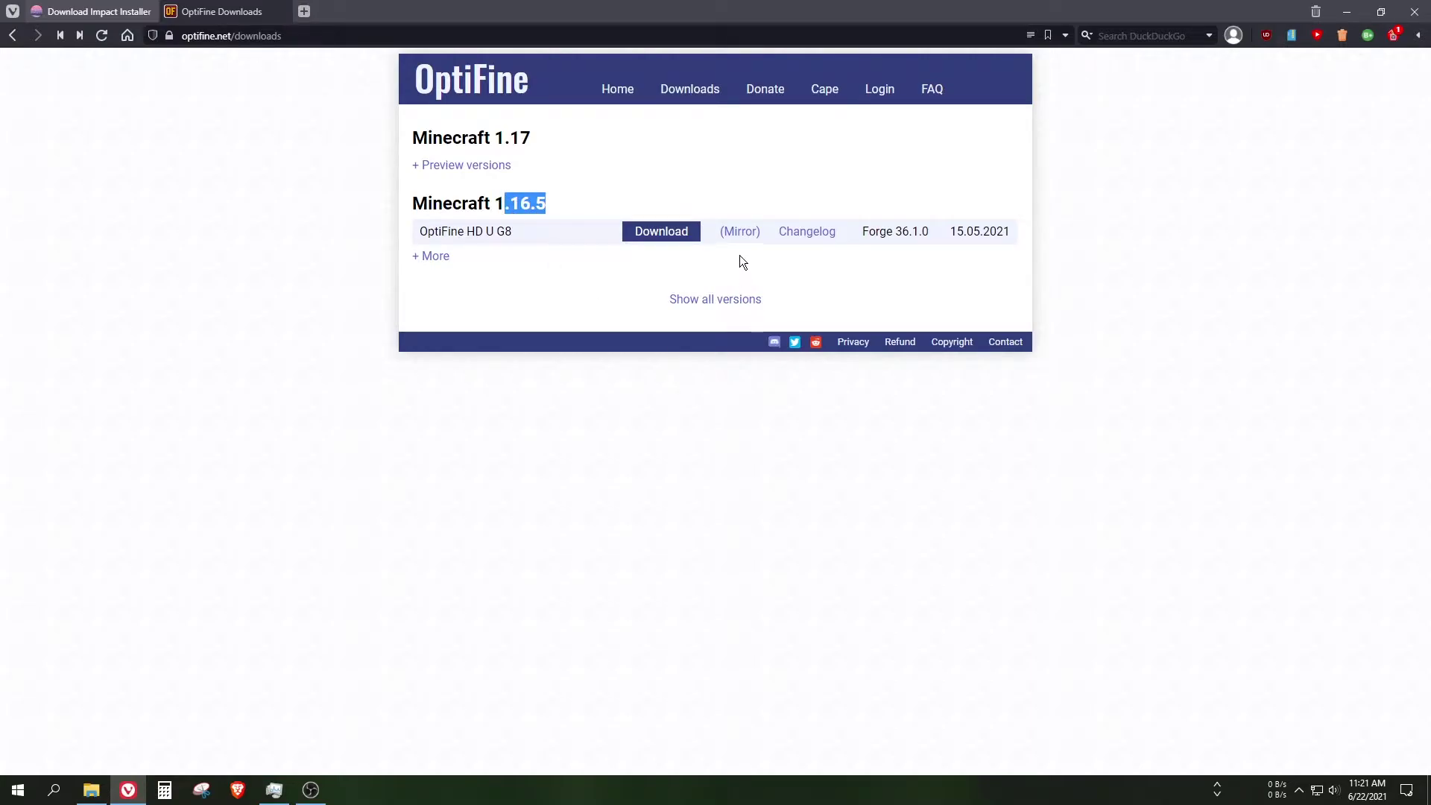
{"action": "left_click", "coordinate": [742, 232]}
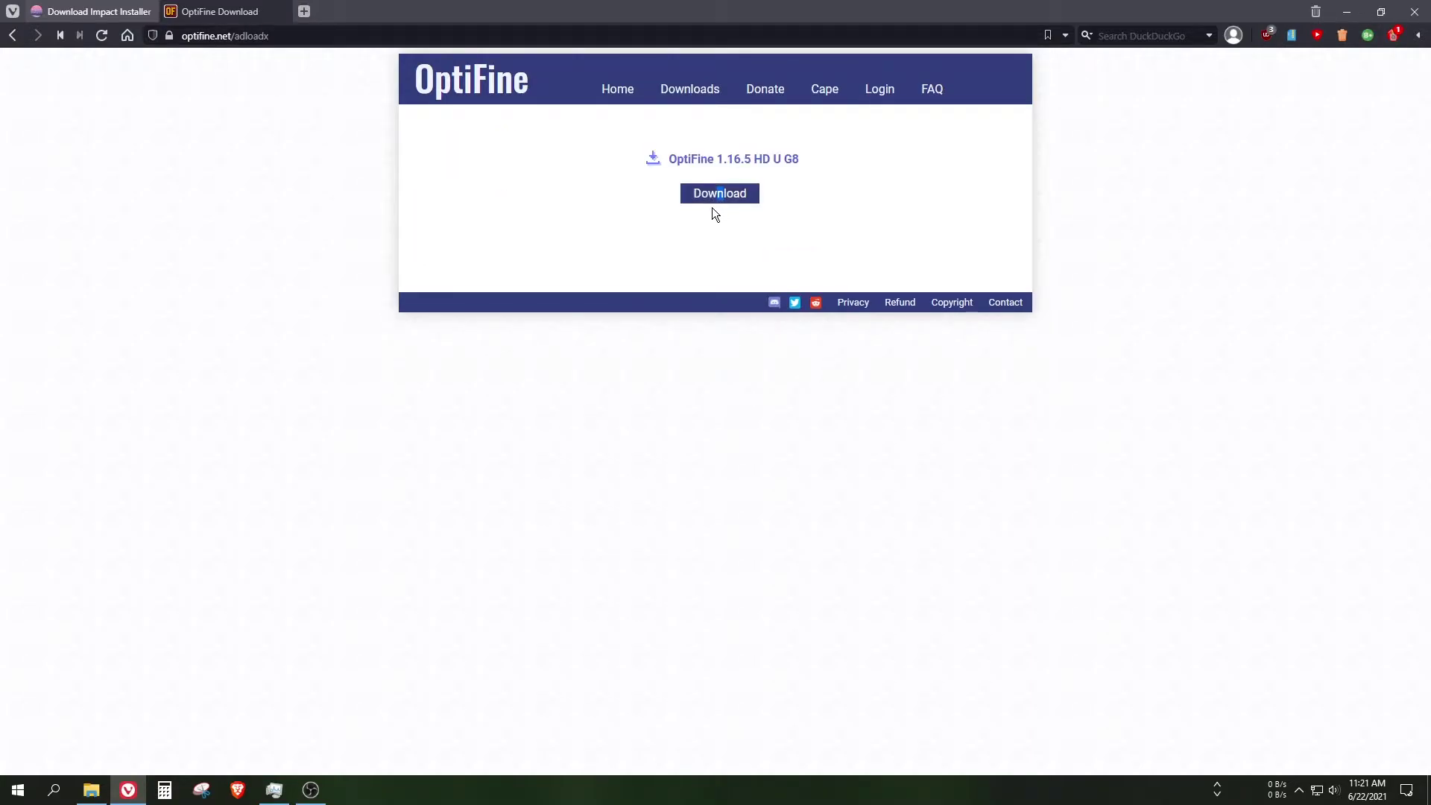
{"action": "left_click", "coordinate": [720, 197]}
{"action": "left_click", "coordinate": [671, 185]}
{"action": "left_click", "coordinate": [806, 485]}
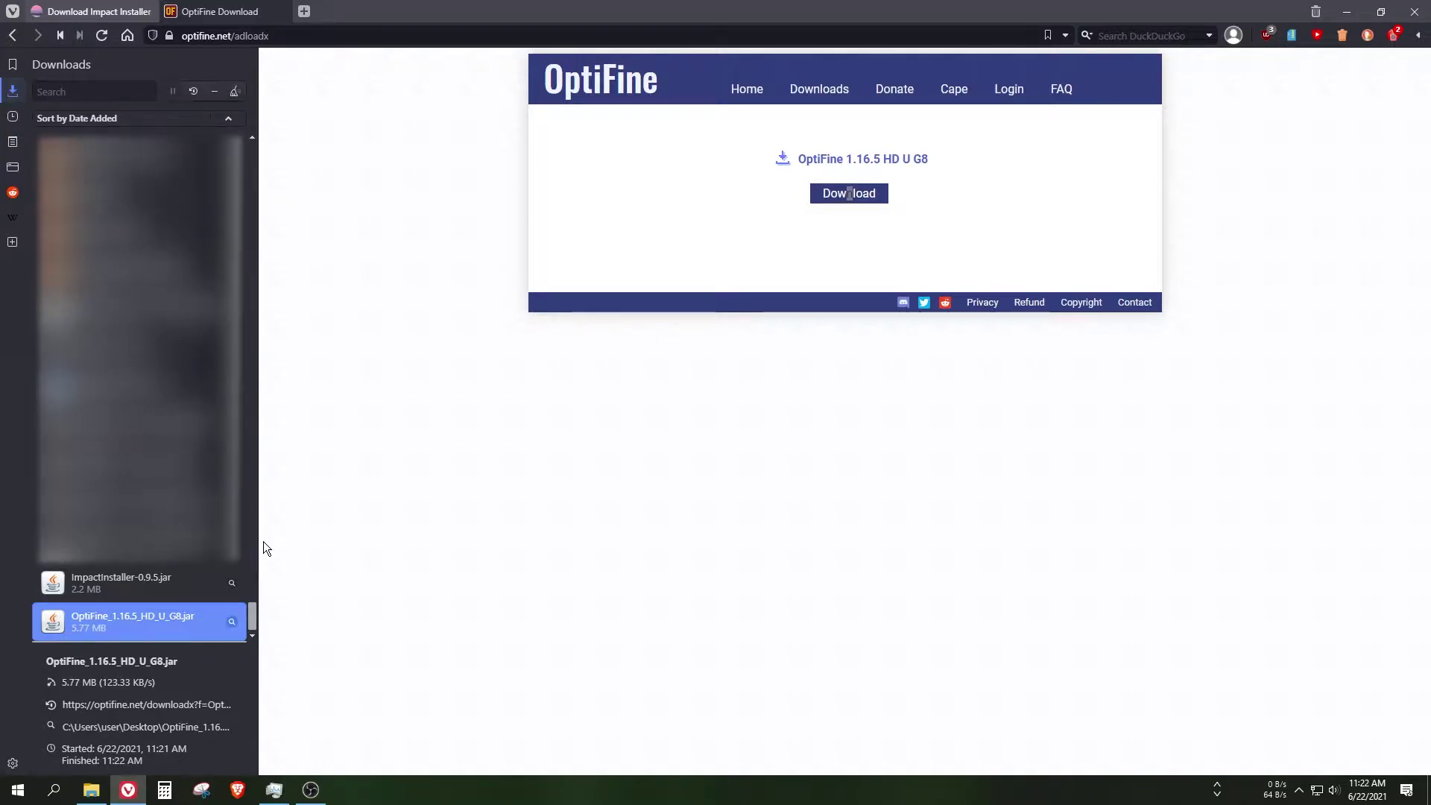
Step: Exit the browser and move the downloaded Impact and OptiFine files together toward the middle of the desktop
{"action": "key", "text": "F4"}
{"action": "left_click", "coordinate": [1412, 11]}
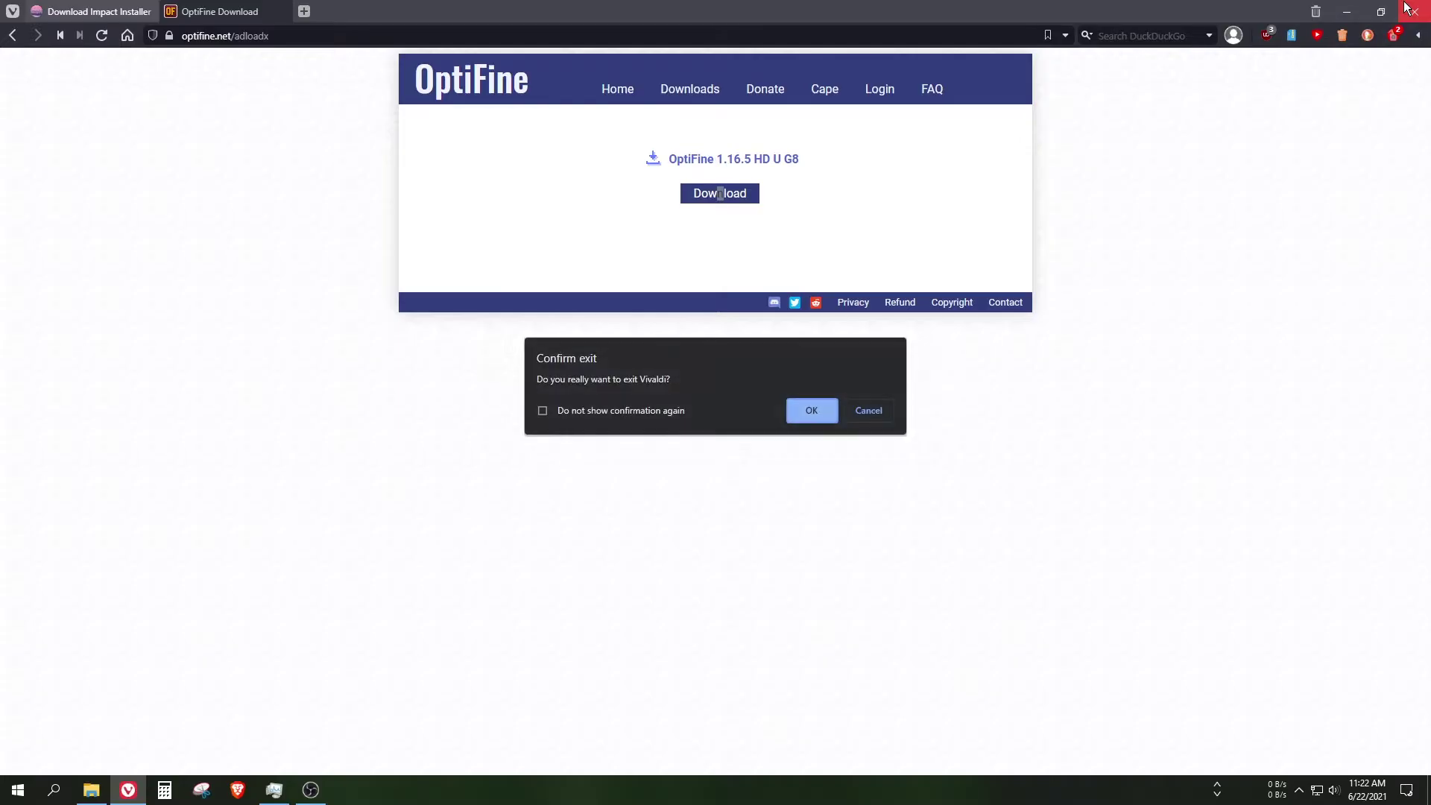
{"action": "key", "text": "Return"}
{"action": "left_click_drag", "start_coordinate": [55, 237], "coordinate": [528, 244]}
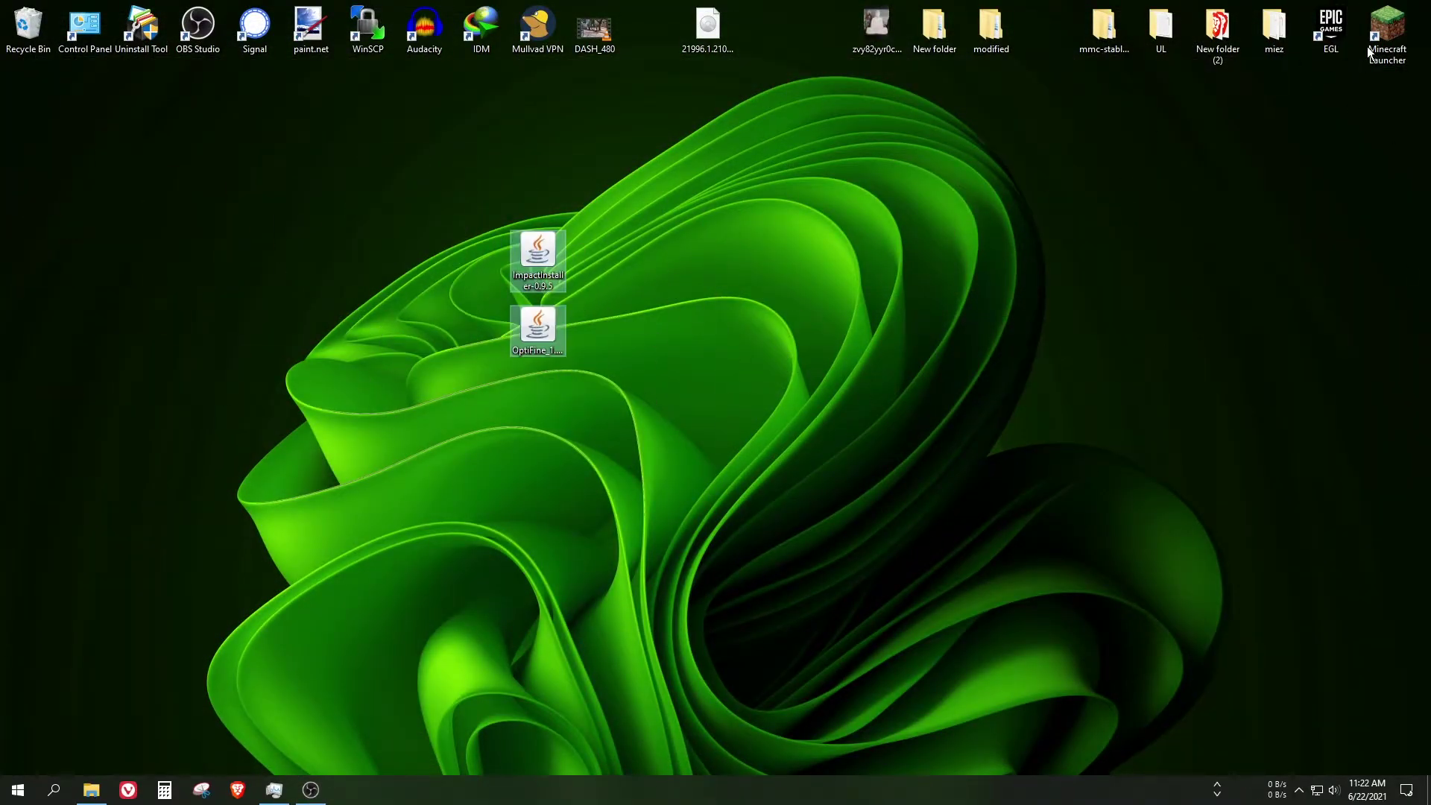
Step: Open the Minecraft Launcher and look through the Java Edition installations for a plain 1.16.5 entry
{"action": "double_click", "coordinate": [1385, 29]}
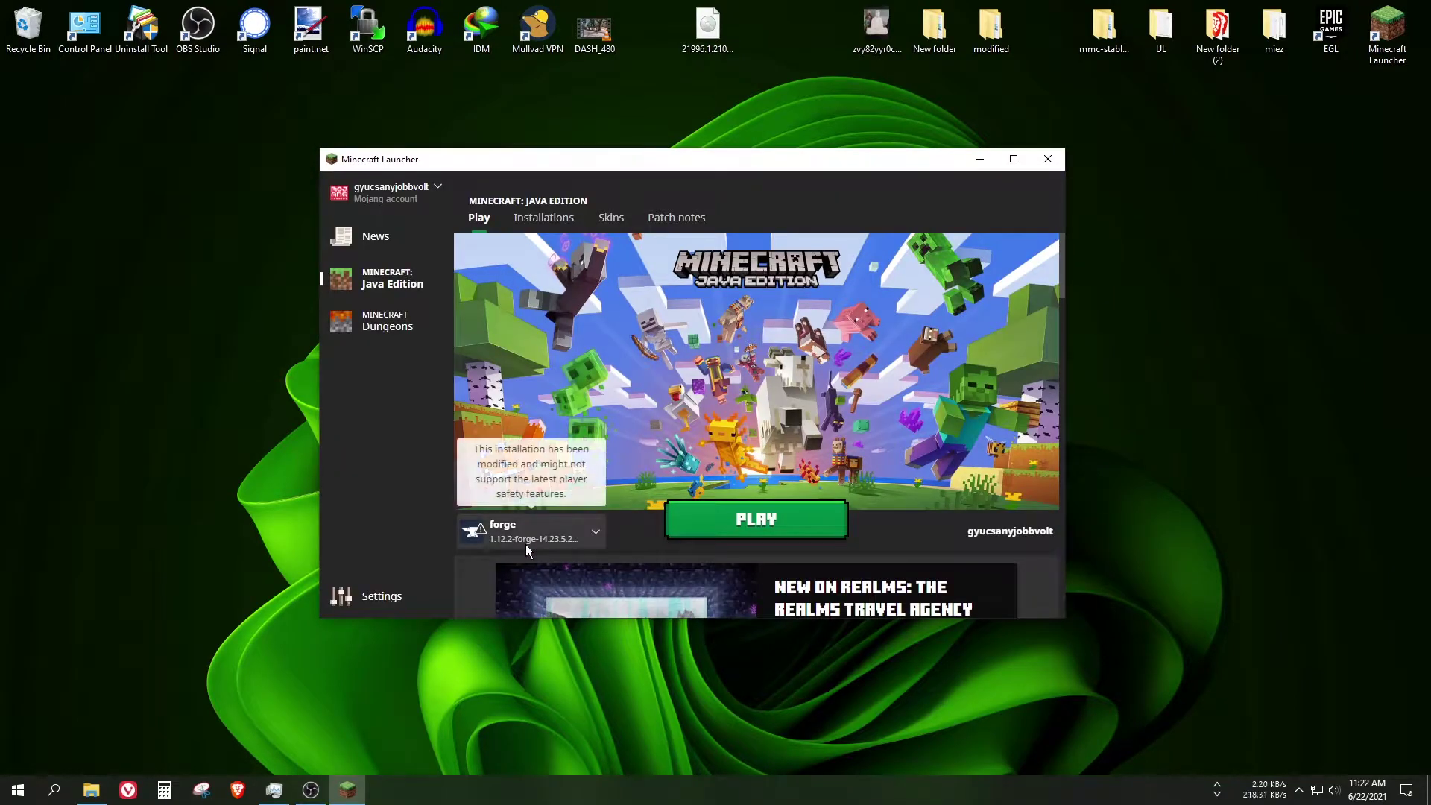
{"action": "left_click", "coordinate": [525, 541]}
{"action": "scroll", "coordinate": [561, 445], "scroll_direction": "down", "scroll_amount": 3}
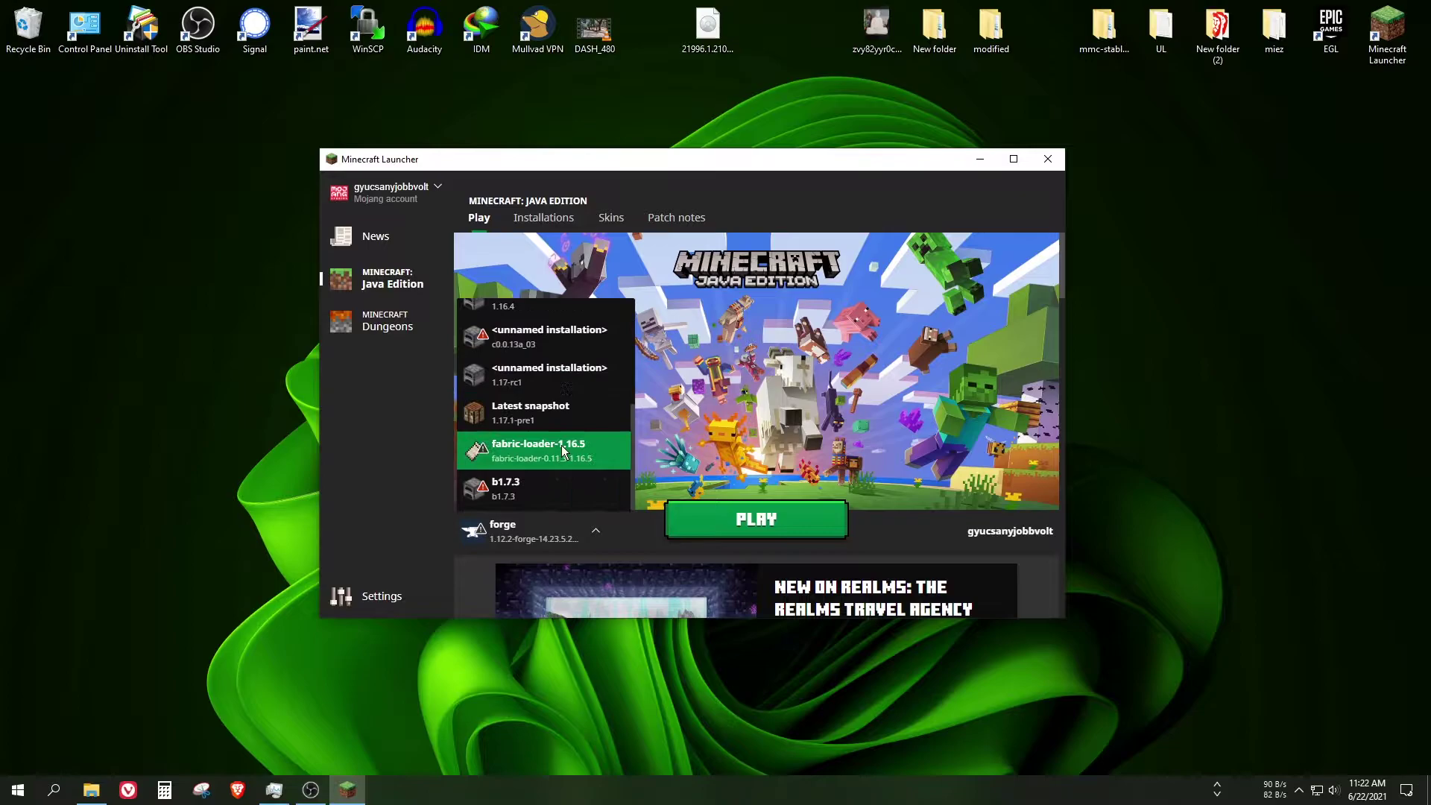
Step: Create a new Java Edition installation named 1.16.5 that uses release 1.16.5
{"action": "left_click", "coordinate": [541, 222]}
{"action": "left_click", "coordinate": [518, 305]}
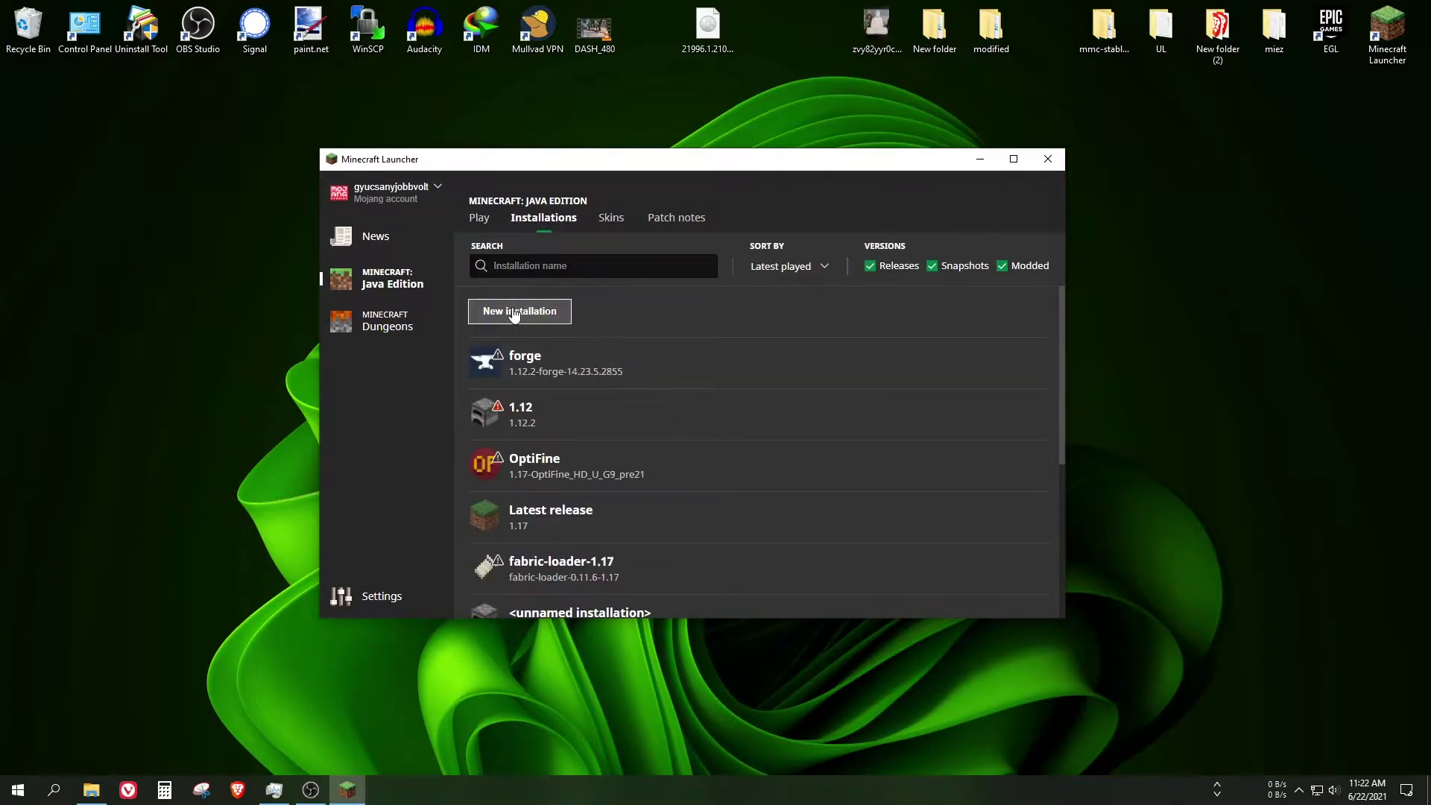
{"action": "left_click", "coordinate": [653, 373]}
{"action": "scroll", "coordinate": [661, 445], "scroll_direction": "down", "scroll_amount": 1}
{"action": "scroll", "coordinate": [662, 445], "scroll_direction": "down", "scroll_amount": 10}
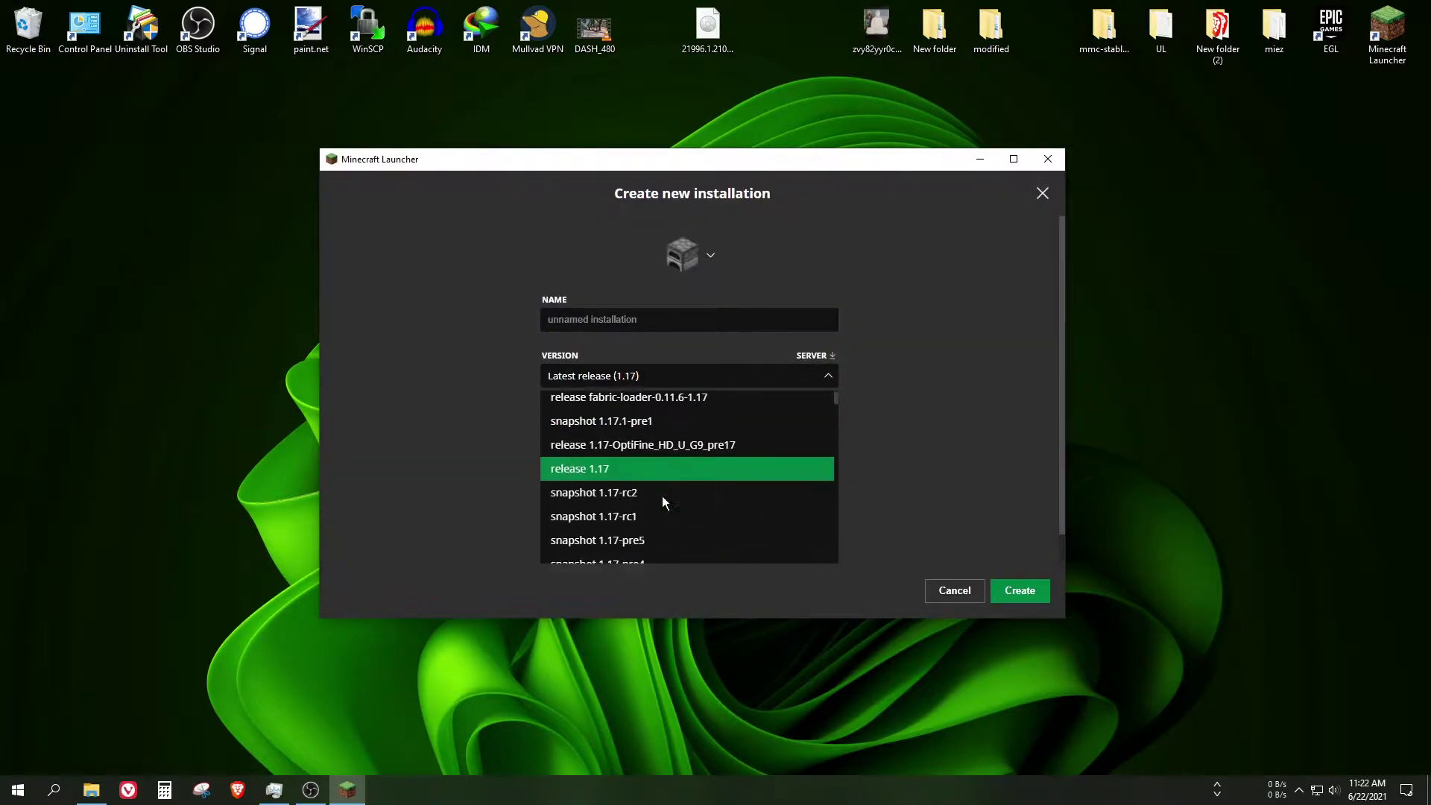
{"action": "scroll", "coordinate": [660, 491], "scroll_direction": "down", "scroll_amount": 2}
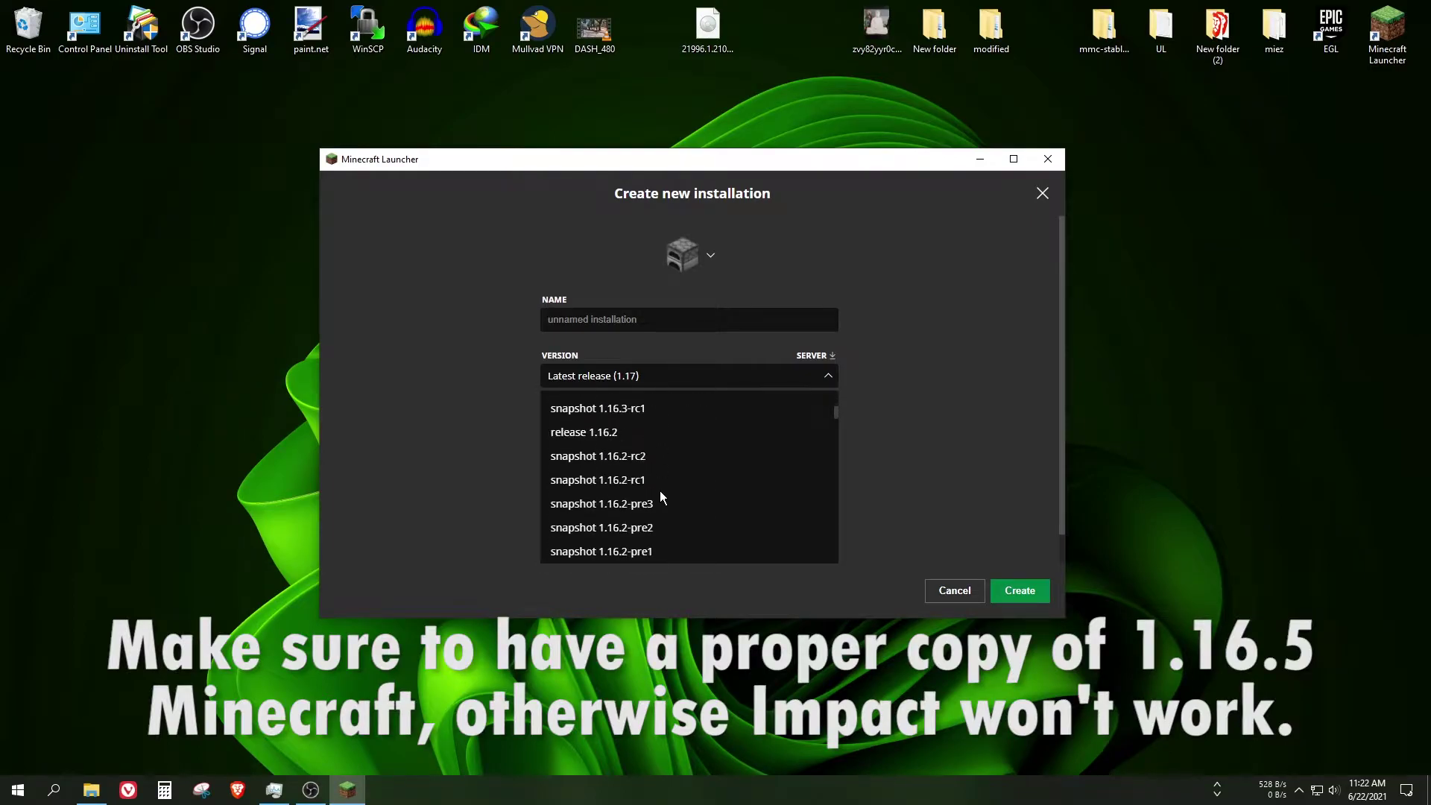
{"action": "scroll", "coordinate": [660, 492], "scroll_direction": "up", "scroll_amount": 5}
{"action": "left_click", "coordinate": [622, 545]}
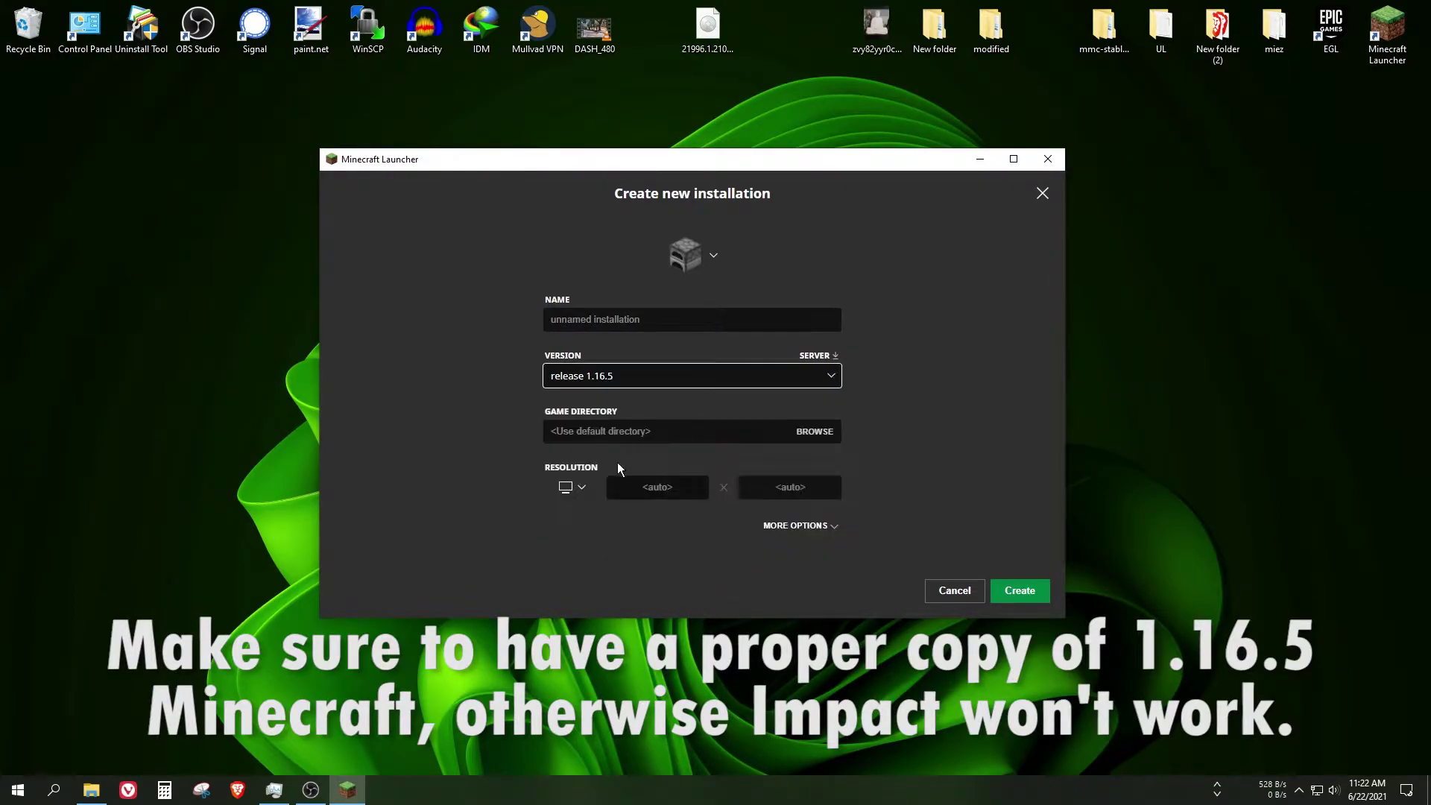
{"action": "left_click", "coordinate": [594, 319]}
{"action": "type", "text": "1.16.5"}
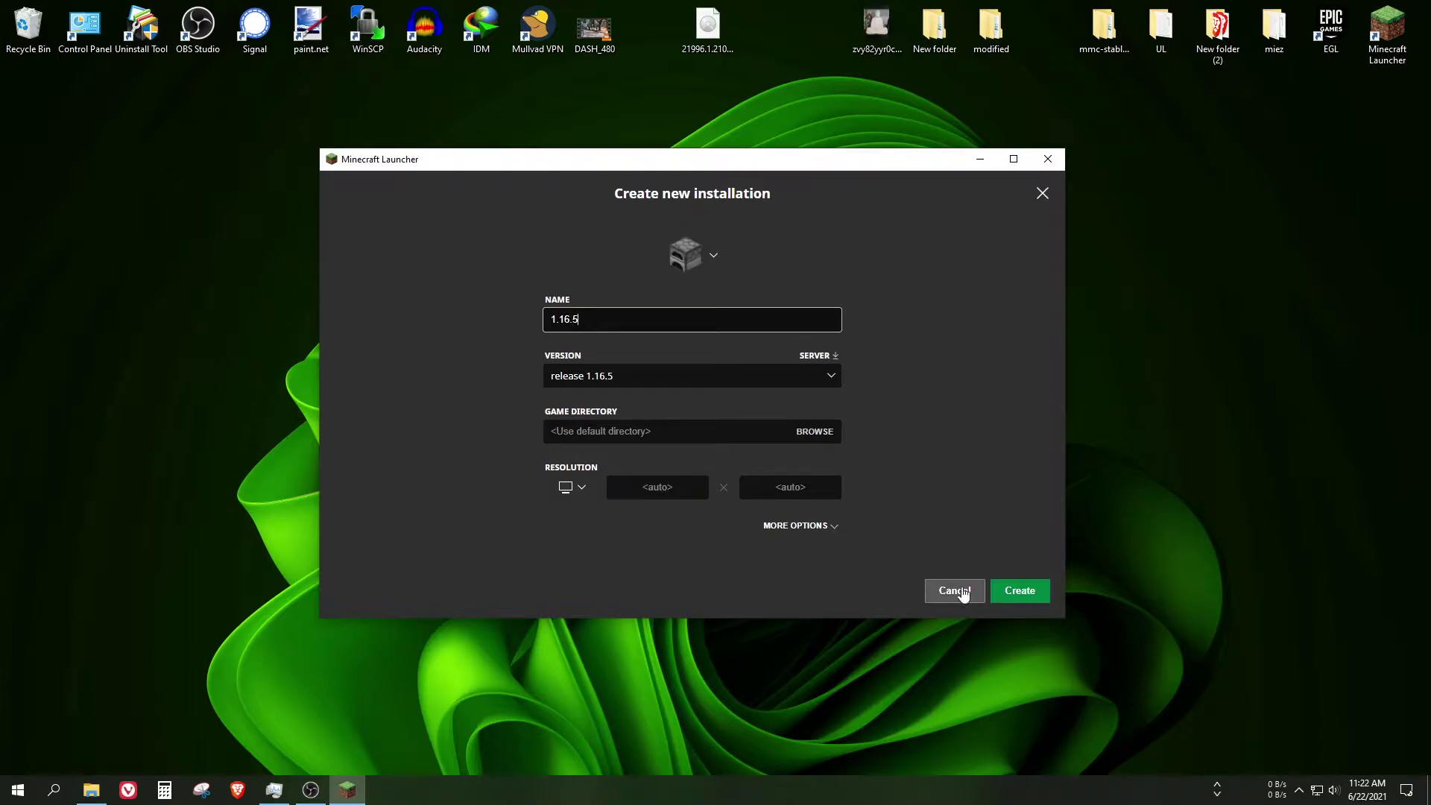
{"action": "left_click", "coordinate": [1012, 593]}
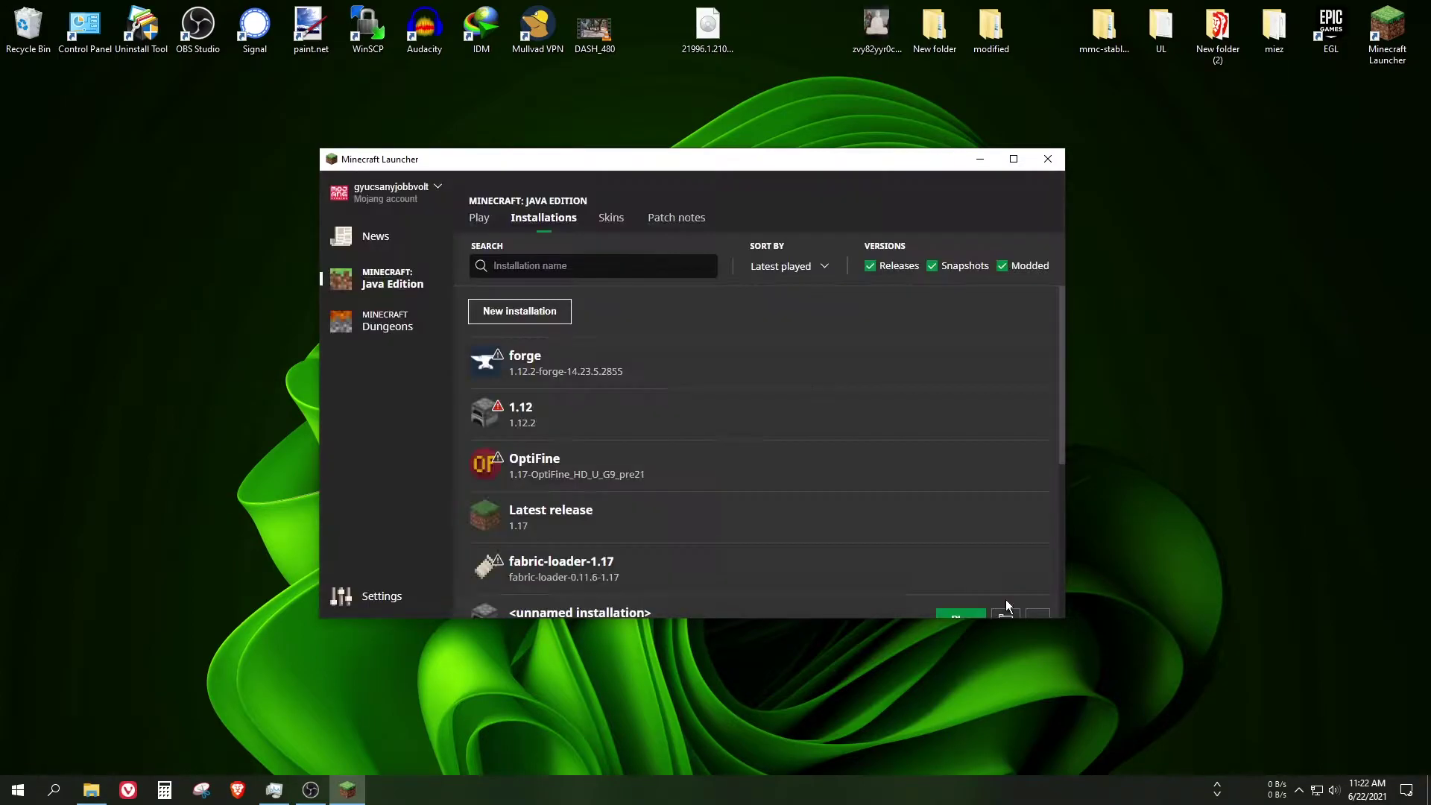
Step: Launch Minecraft with the 1.16.5 installation and quit the game once it has loaded
{"action": "left_click", "coordinate": [478, 218]}
{"action": "left_click", "coordinate": [515, 530]}
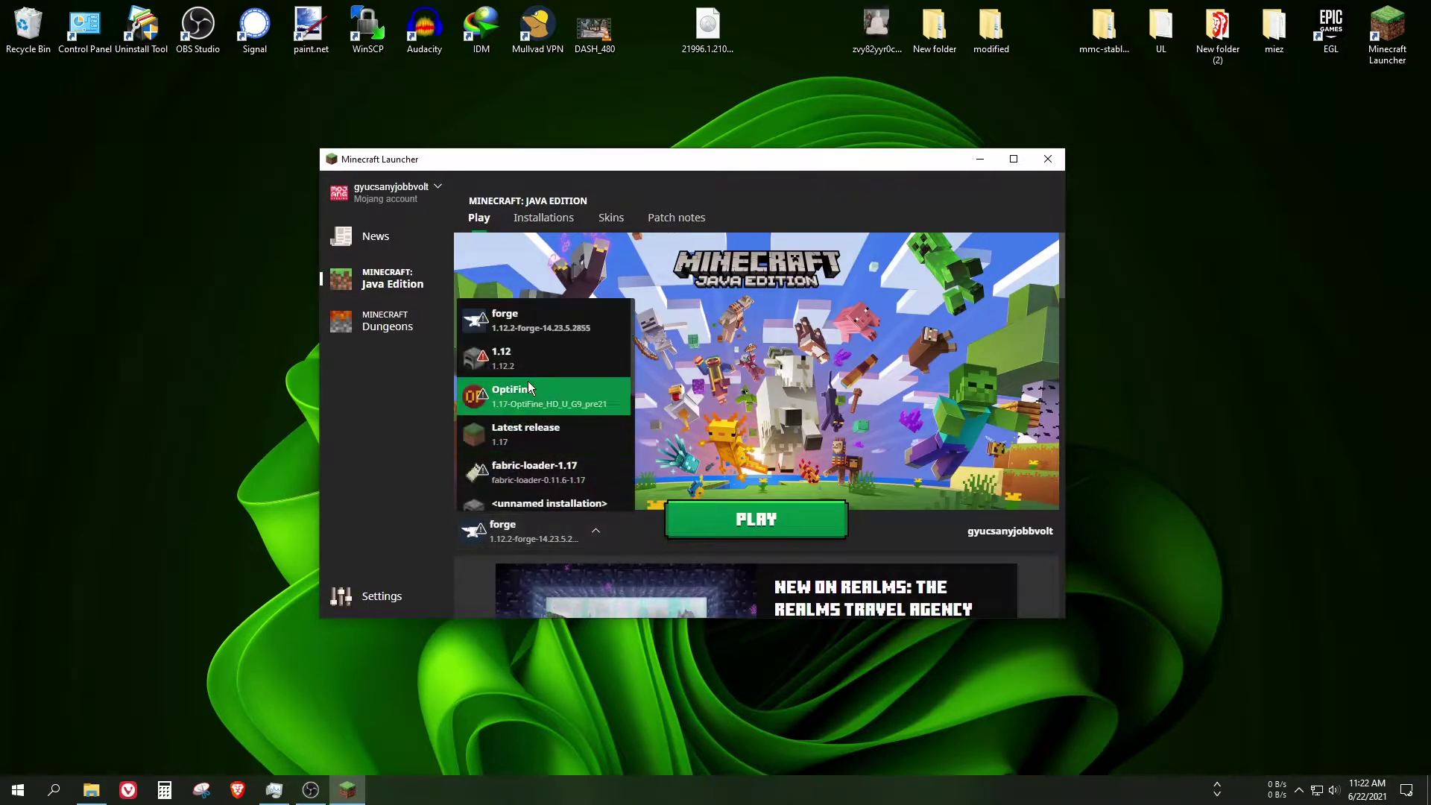
{"action": "scroll", "coordinate": [555, 440], "scroll_direction": "down", "scroll_amount": 6}
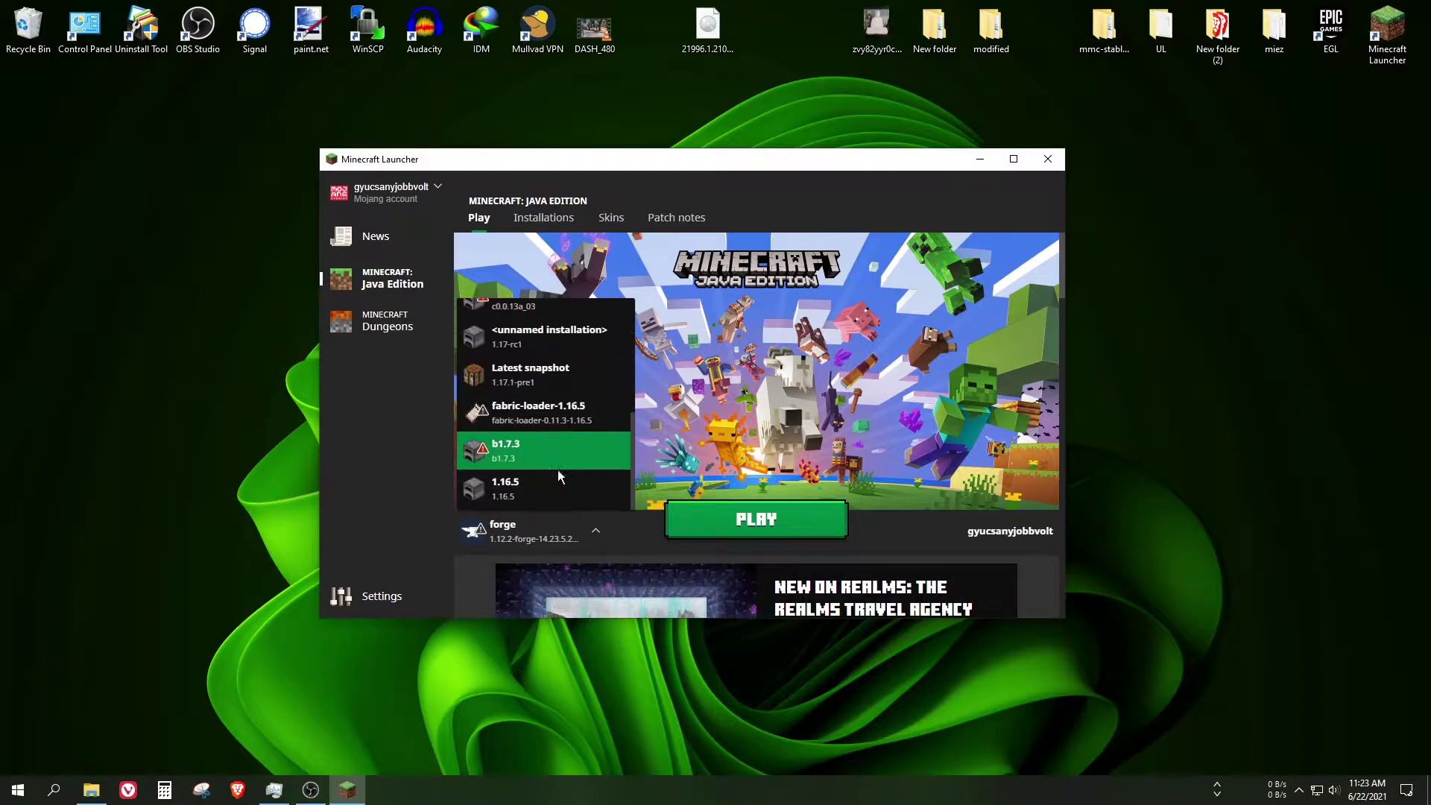
{"action": "left_click", "coordinate": [556, 587]}
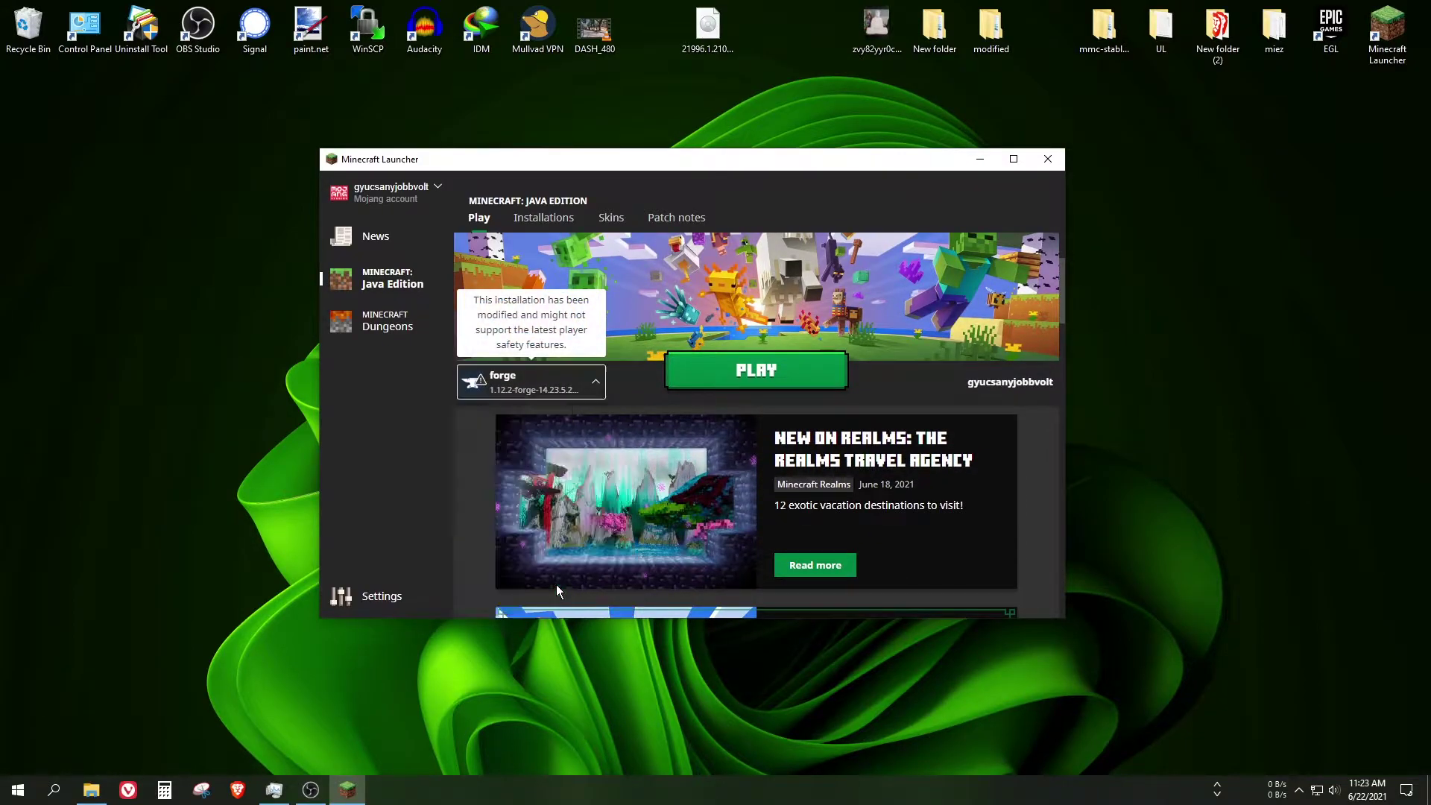
{"action": "left_click", "coordinate": [714, 372]}
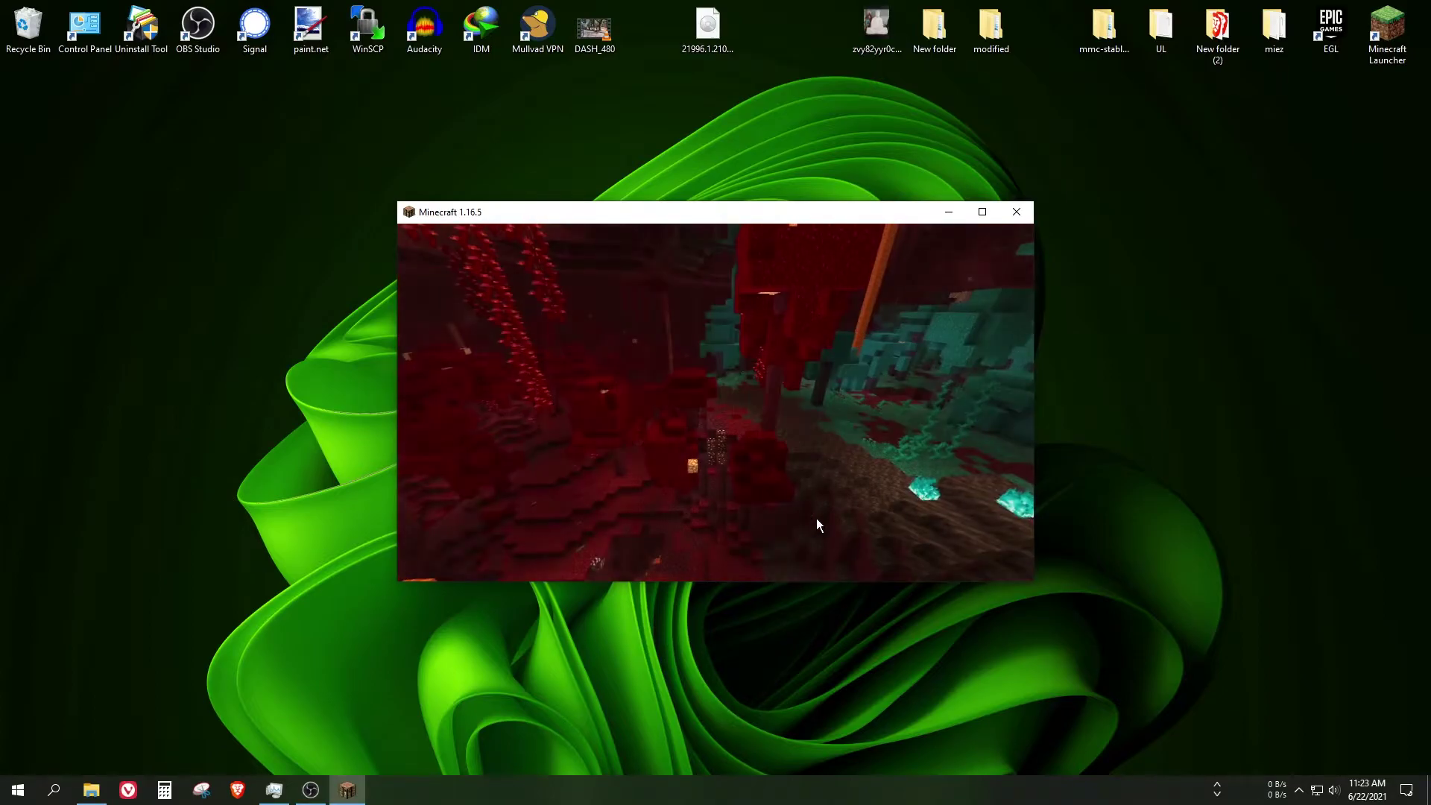
{"action": "left_click", "coordinate": [812, 531]}
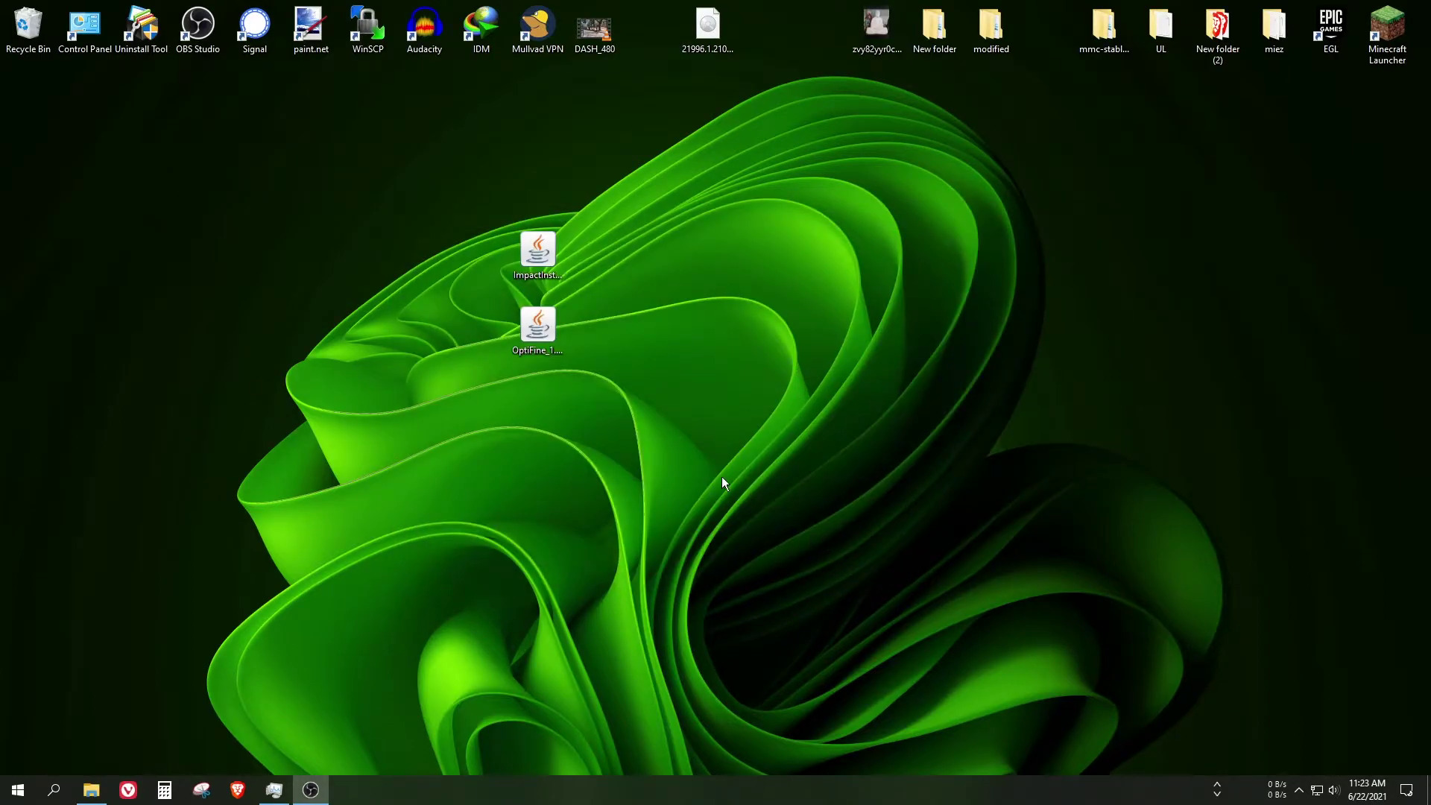
Step: Arrange the OptiFine and Impact installer files side by side on the desktop and open ImpactInstaller-0.9.5
{"action": "left_click_drag", "start_coordinate": [728, 493], "coordinate": [734, 333]}
{"action": "left_click", "coordinate": [572, 292]}
{"action": "left_click_drag", "start_coordinate": [557, 326], "coordinate": [656, 322]}
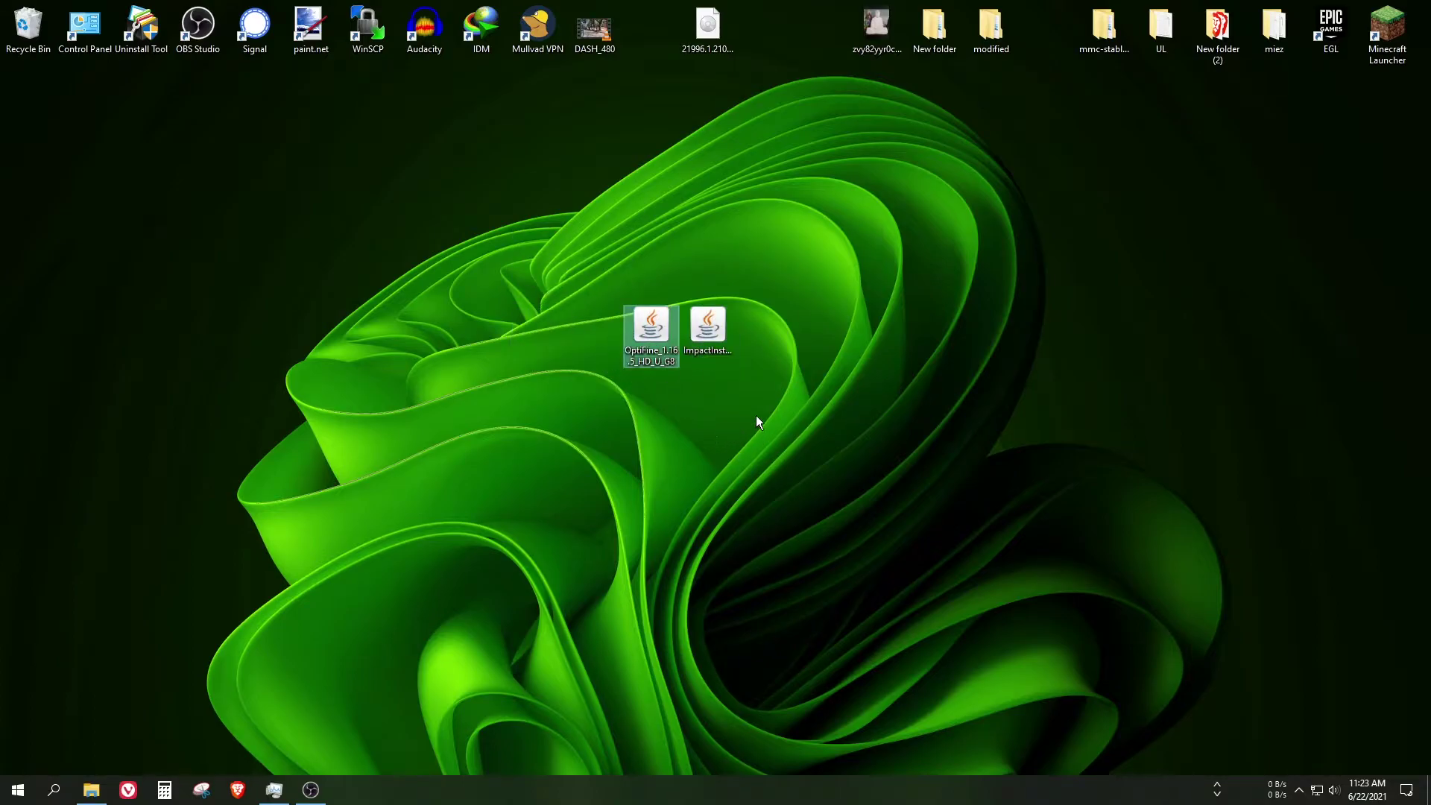
{"action": "left_click_drag", "start_coordinate": [756, 416], "coordinate": [531, 281]}
{"action": "left_click", "coordinate": [723, 527]}
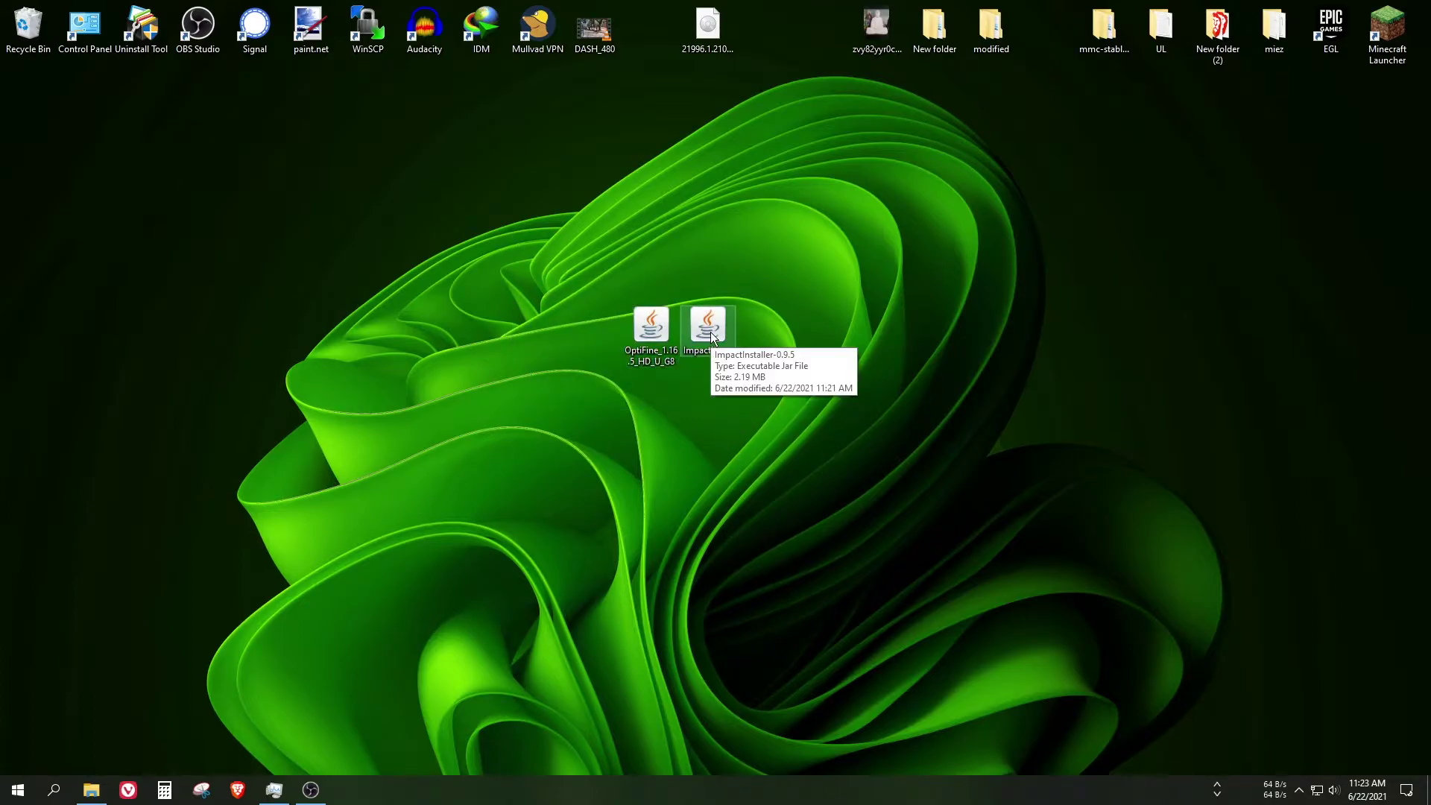
{"action": "double_click", "coordinate": [710, 332]}
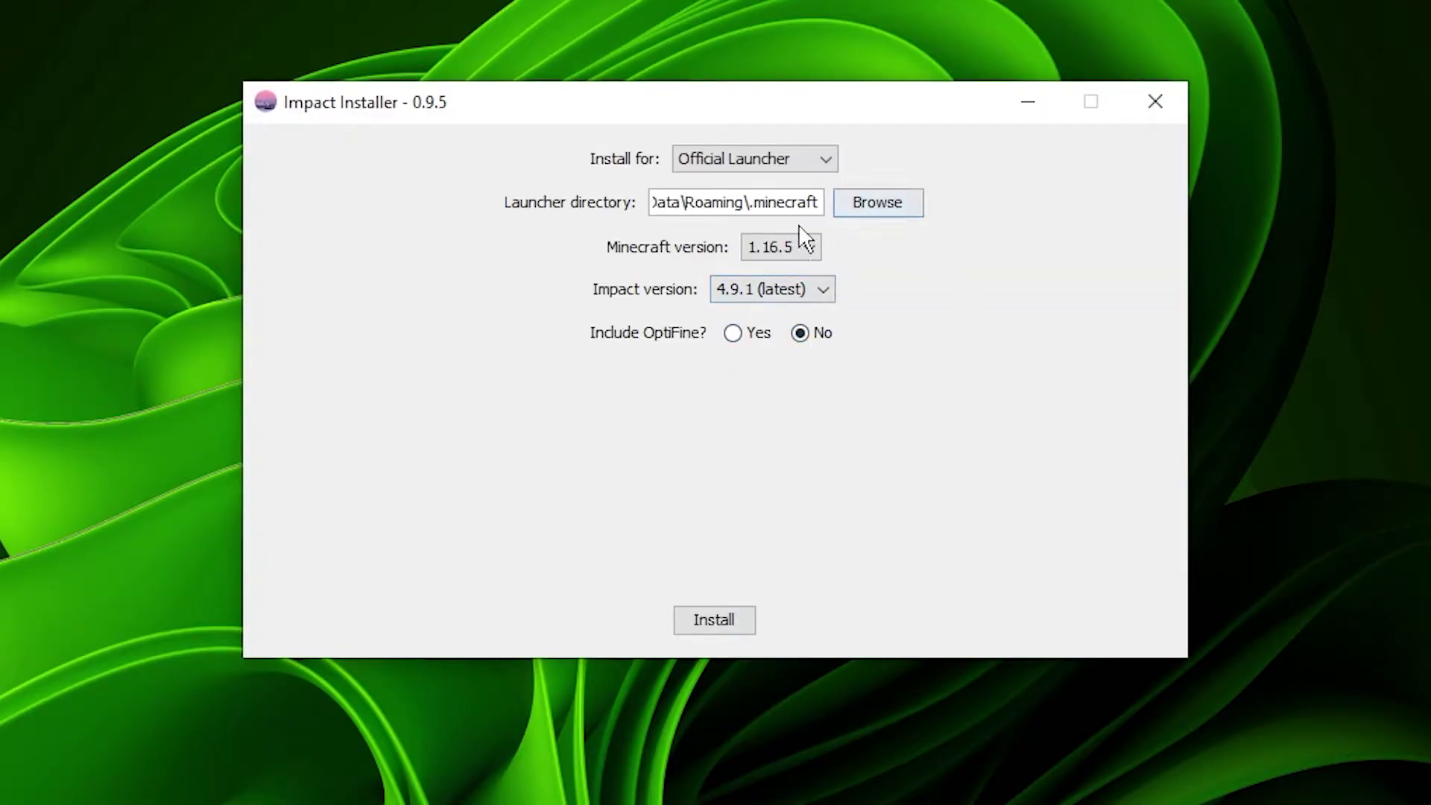
Step: Try Forge Mod as the install target, check its Minecraft version choices, and switch back to Official Launcher
{"action": "left_click", "coordinate": [728, 157]}
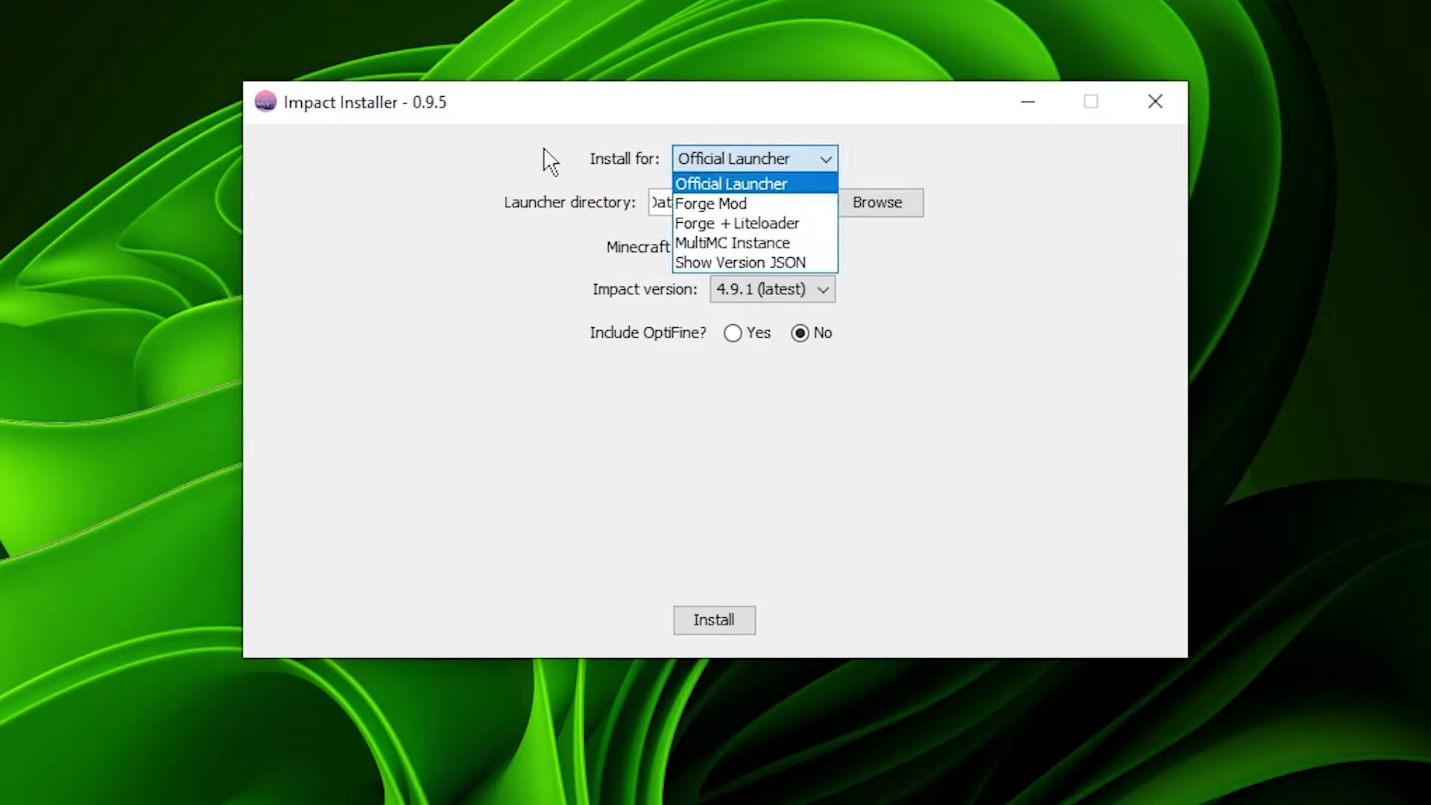
{"action": "left_click", "coordinate": [730, 159]}
{"action": "left_click", "coordinate": [729, 159]}
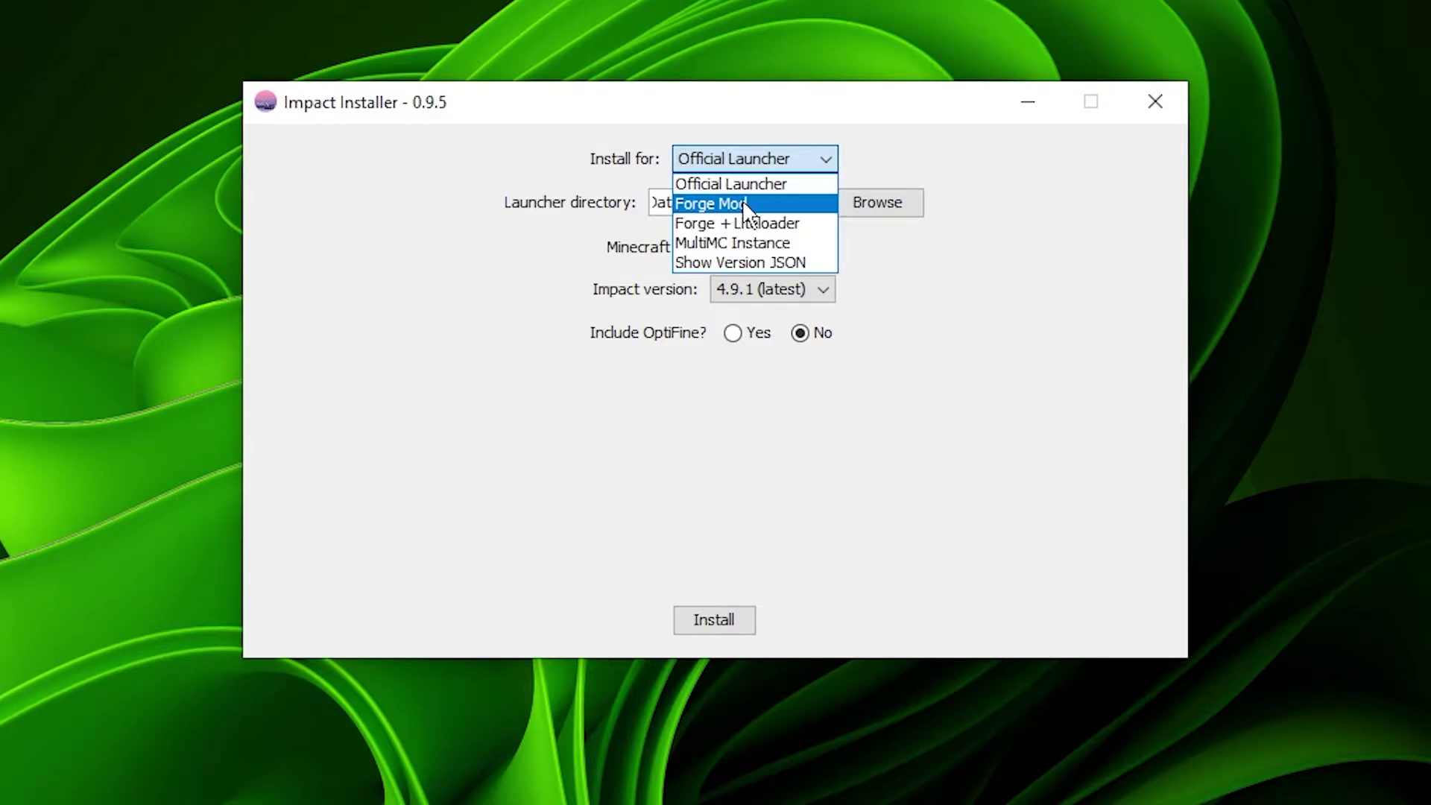
{"action": "left_click", "coordinate": [708, 203]}
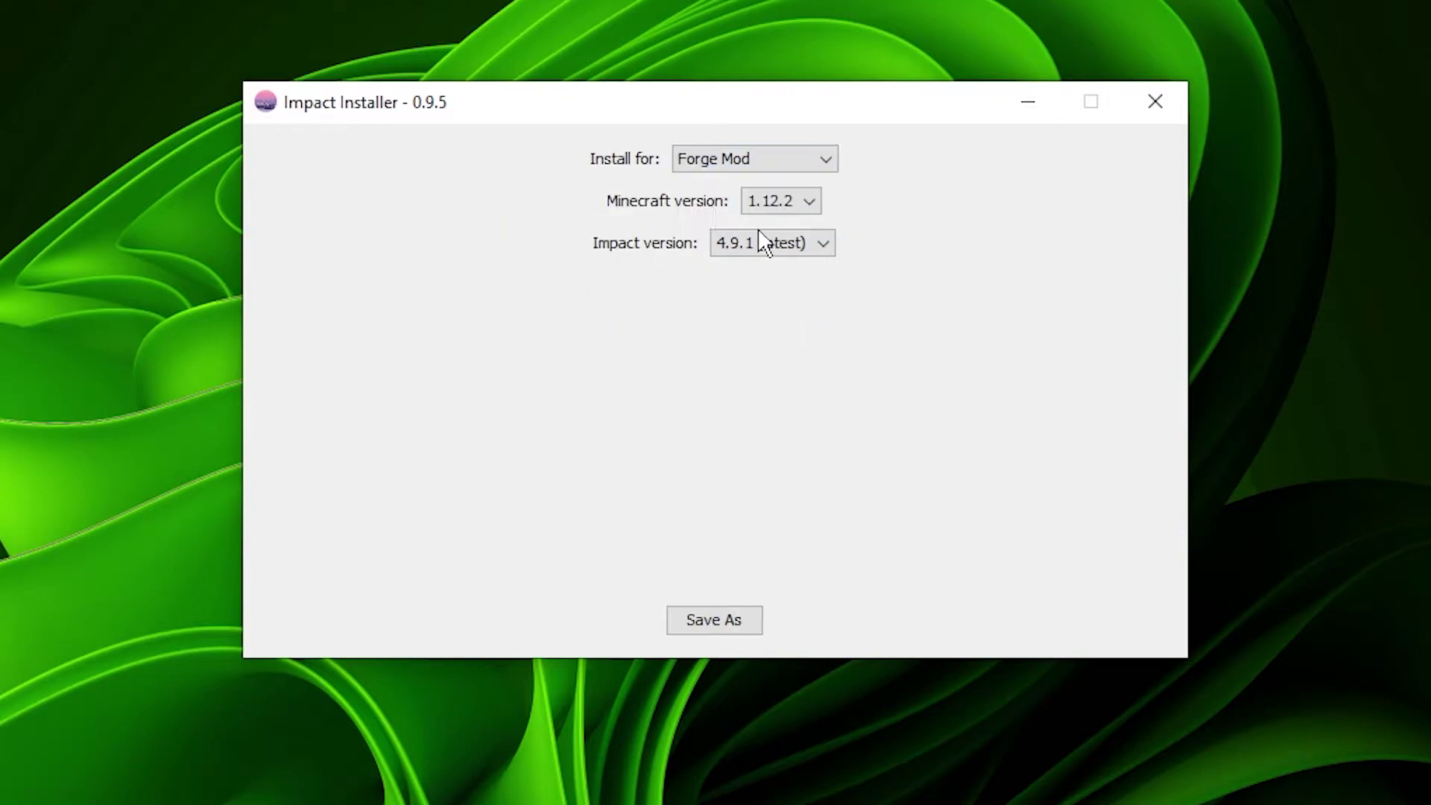
{"action": "left_click", "coordinate": [790, 201]}
{"action": "left_click", "coordinate": [794, 223]}
{"action": "left_click", "coordinate": [796, 158]}
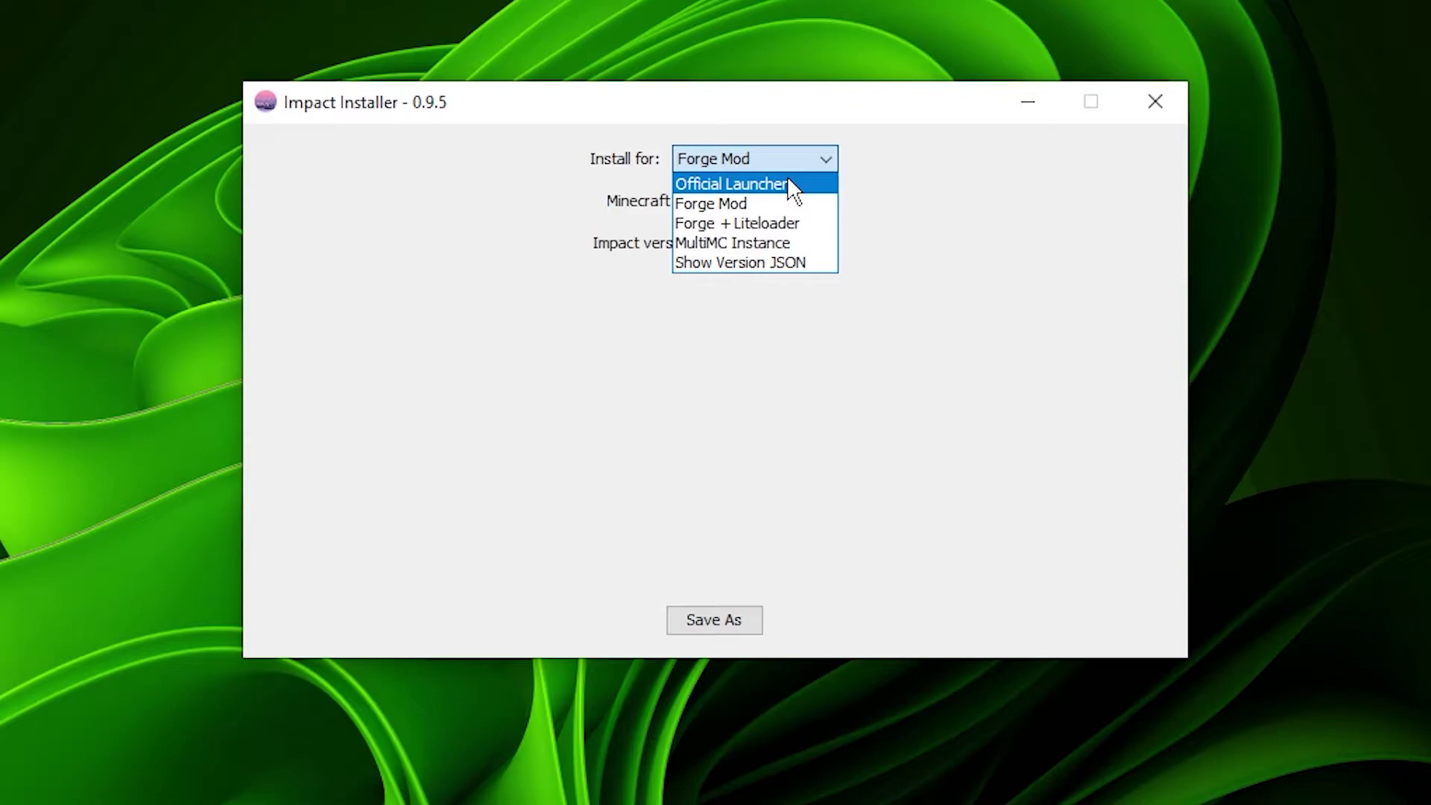
{"action": "left_click", "coordinate": [788, 181]}
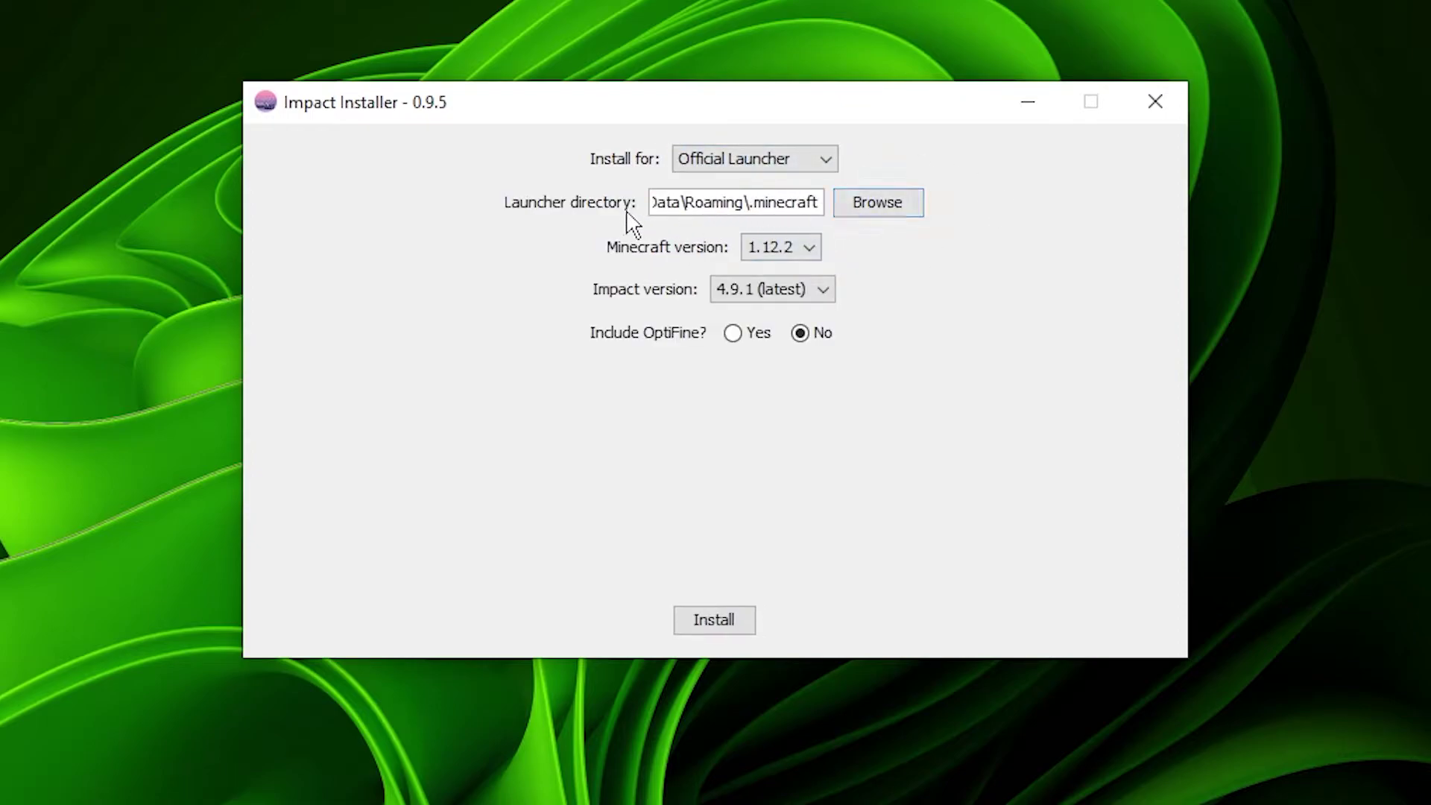
Step: Set the Minecraft version to 1.16.5 and choose to include OptiFine in the Impact installation
{"action": "left_click_drag", "start_coordinate": [789, 202], "coordinate": [565, 202]}
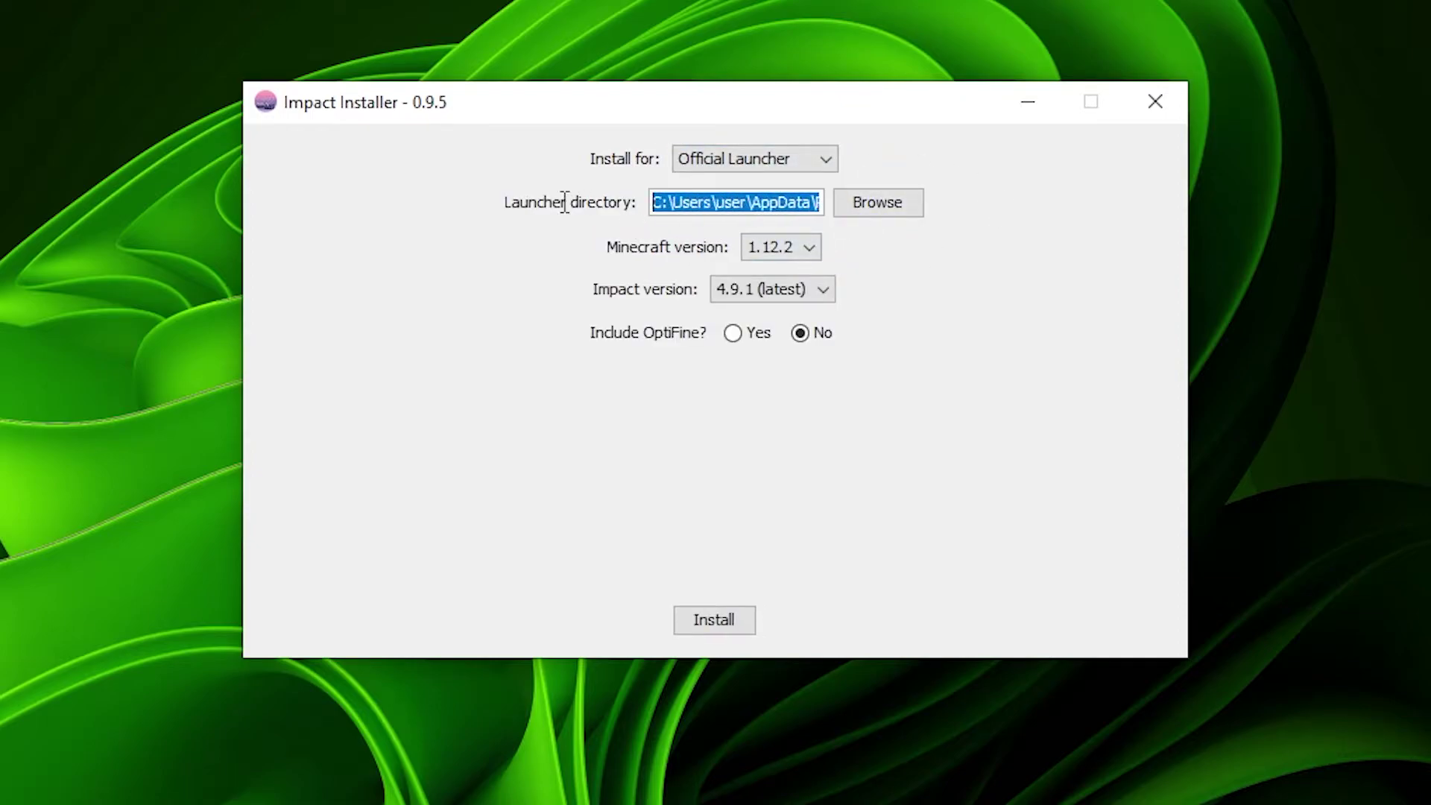
{"action": "left_click", "coordinate": [724, 202]}
{"action": "left_click", "coordinate": [805, 246]}
{"action": "left_click", "coordinate": [789, 273]}
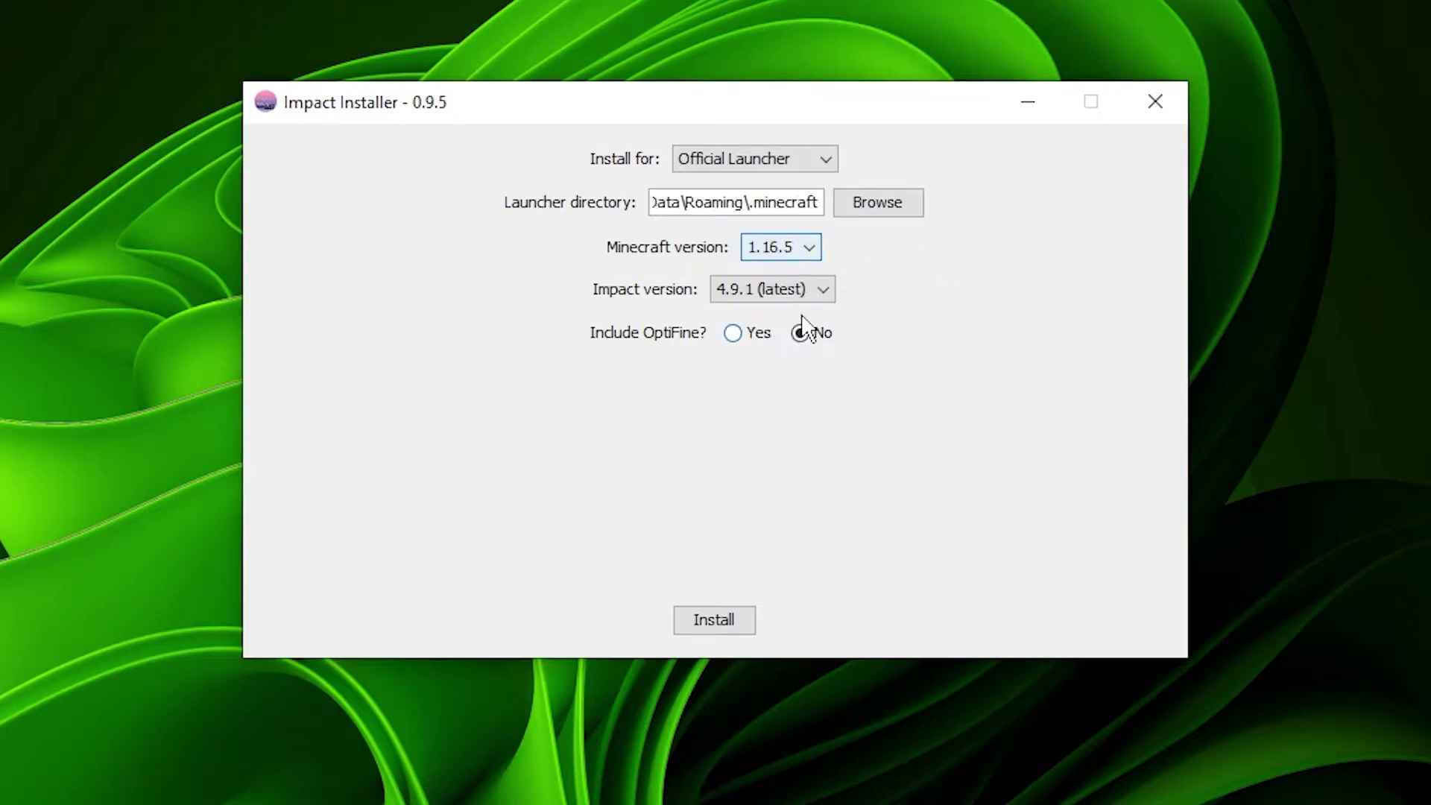
{"action": "left_click", "coordinate": [754, 332]}
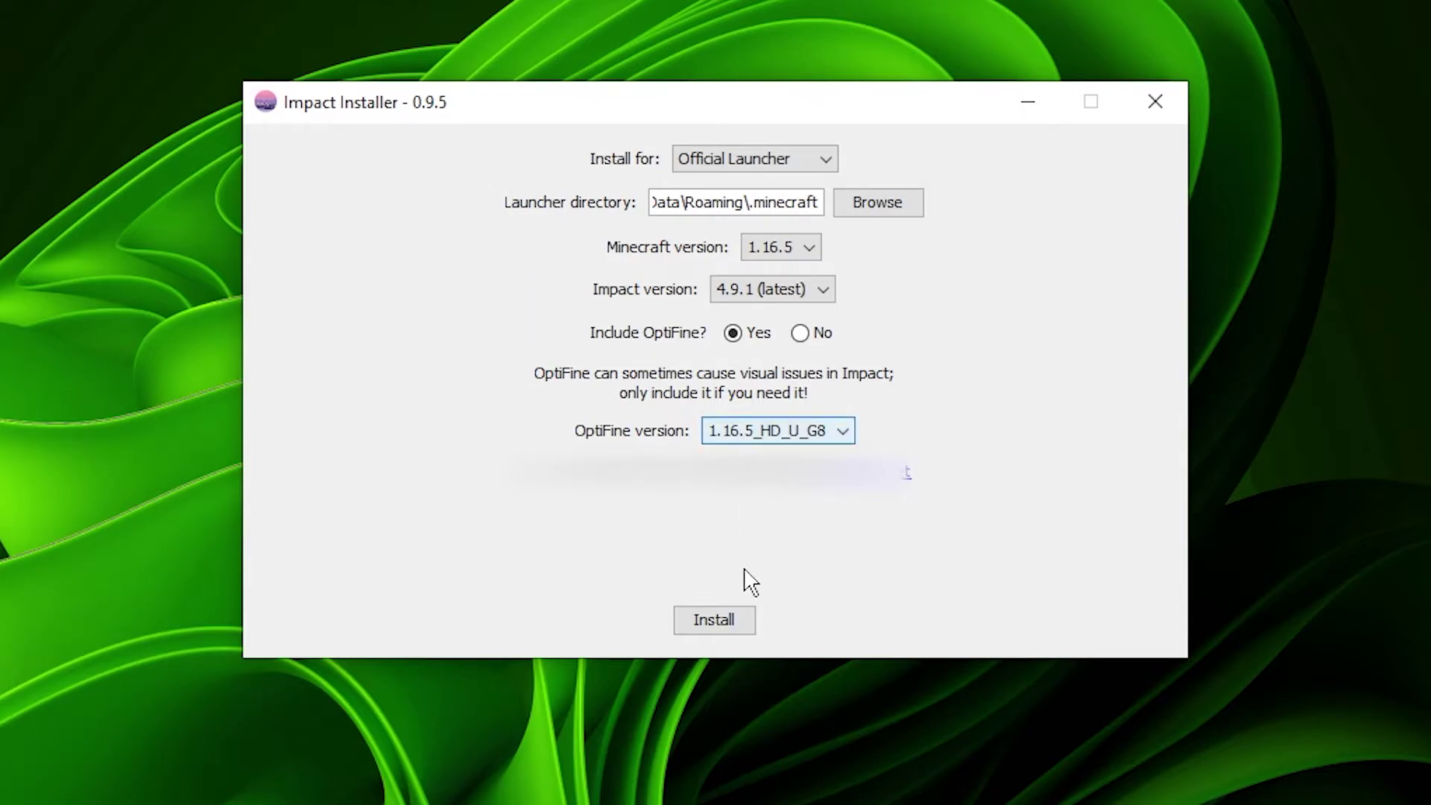
Step: Install Impact with the chosen options, acknowledge the completion notice, and close the installer
{"action": "left_click", "coordinate": [728, 619]}
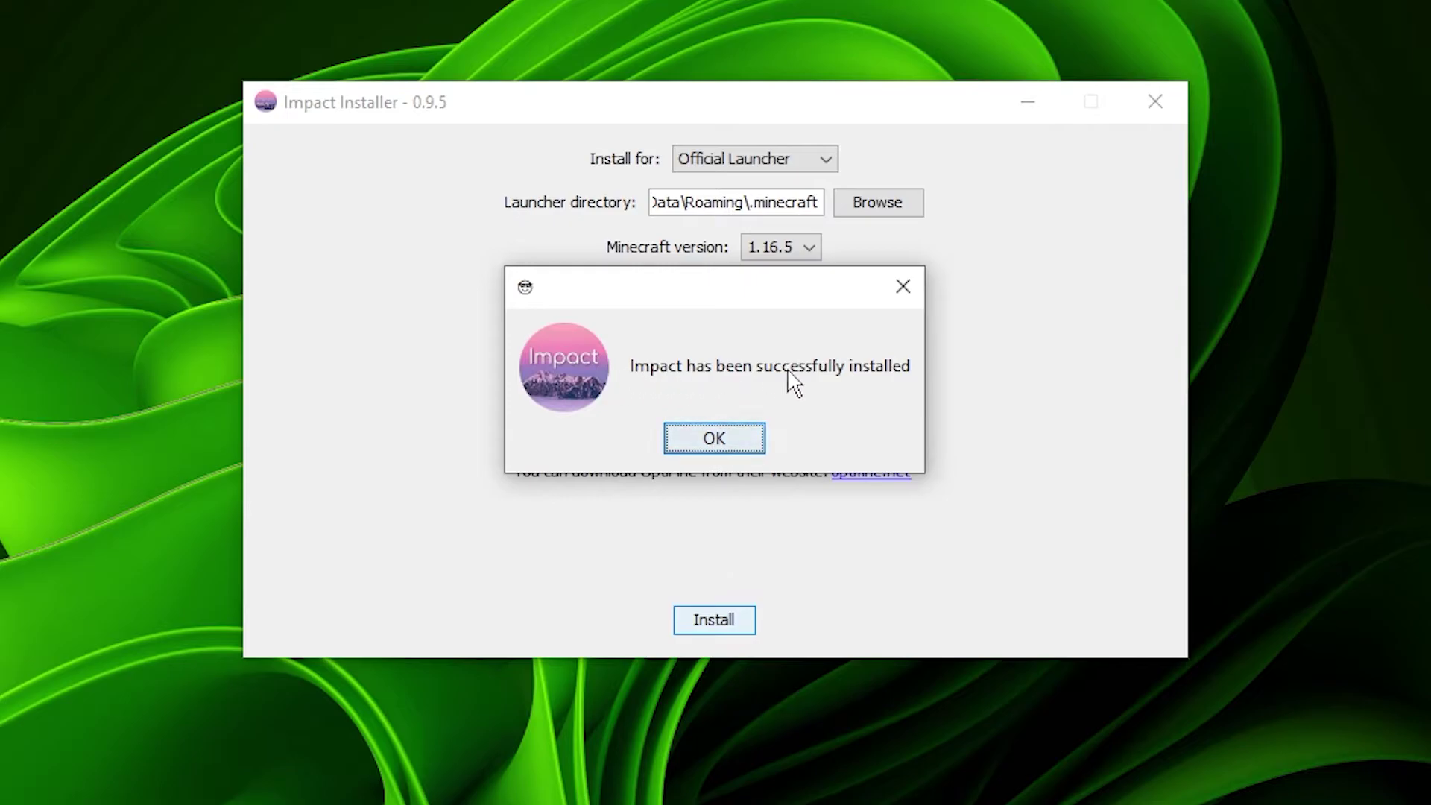
{"action": "key", "text": "Return"}
{"action": "left_click", "coordinate": [1155, 102]}
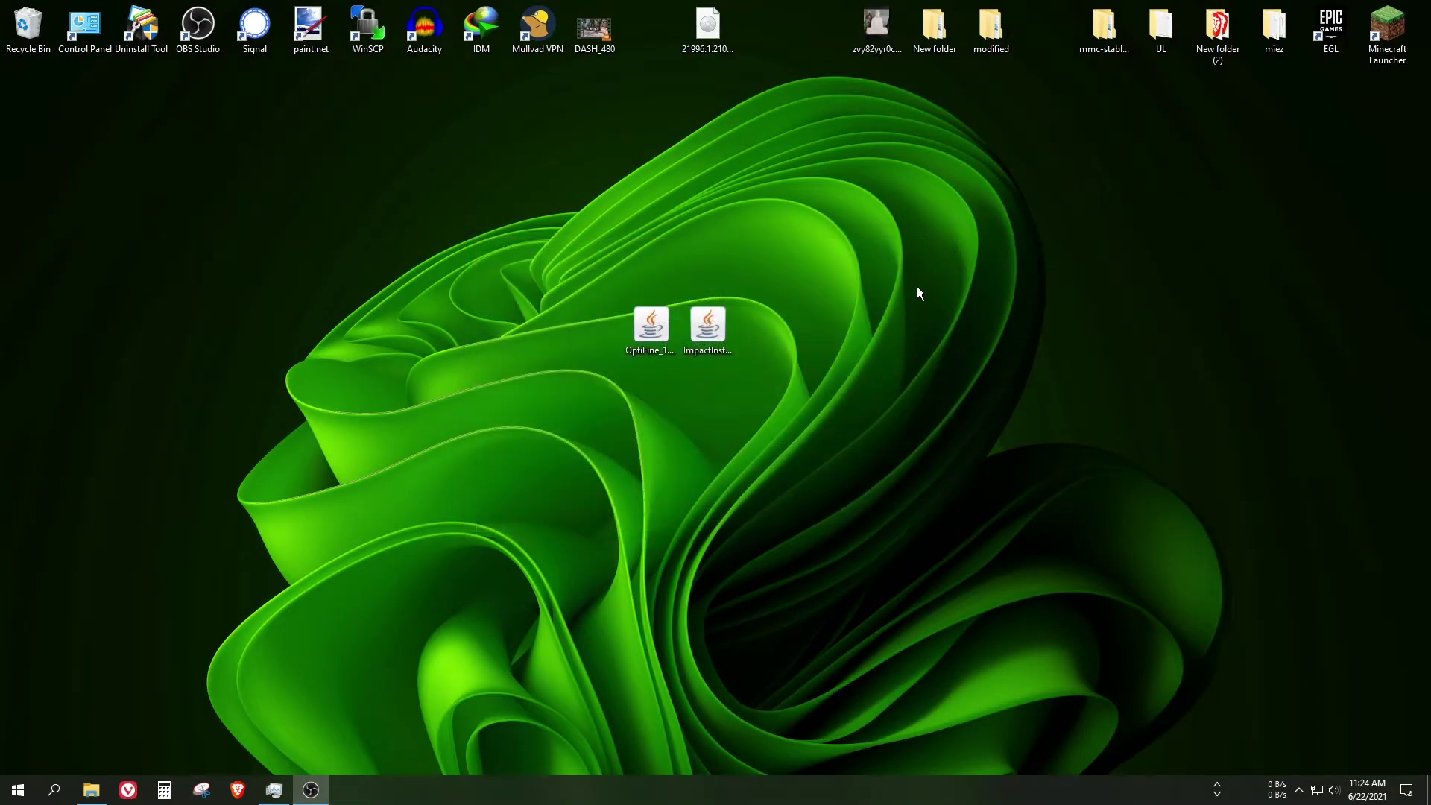
Step: Open the Minecraft Launcher, start the Impact 4.9 for 1.16.5 installation, accepting the modded-game warning, and maximize the game window
{"action": "double_click", "coordinate": [1375, 56]}
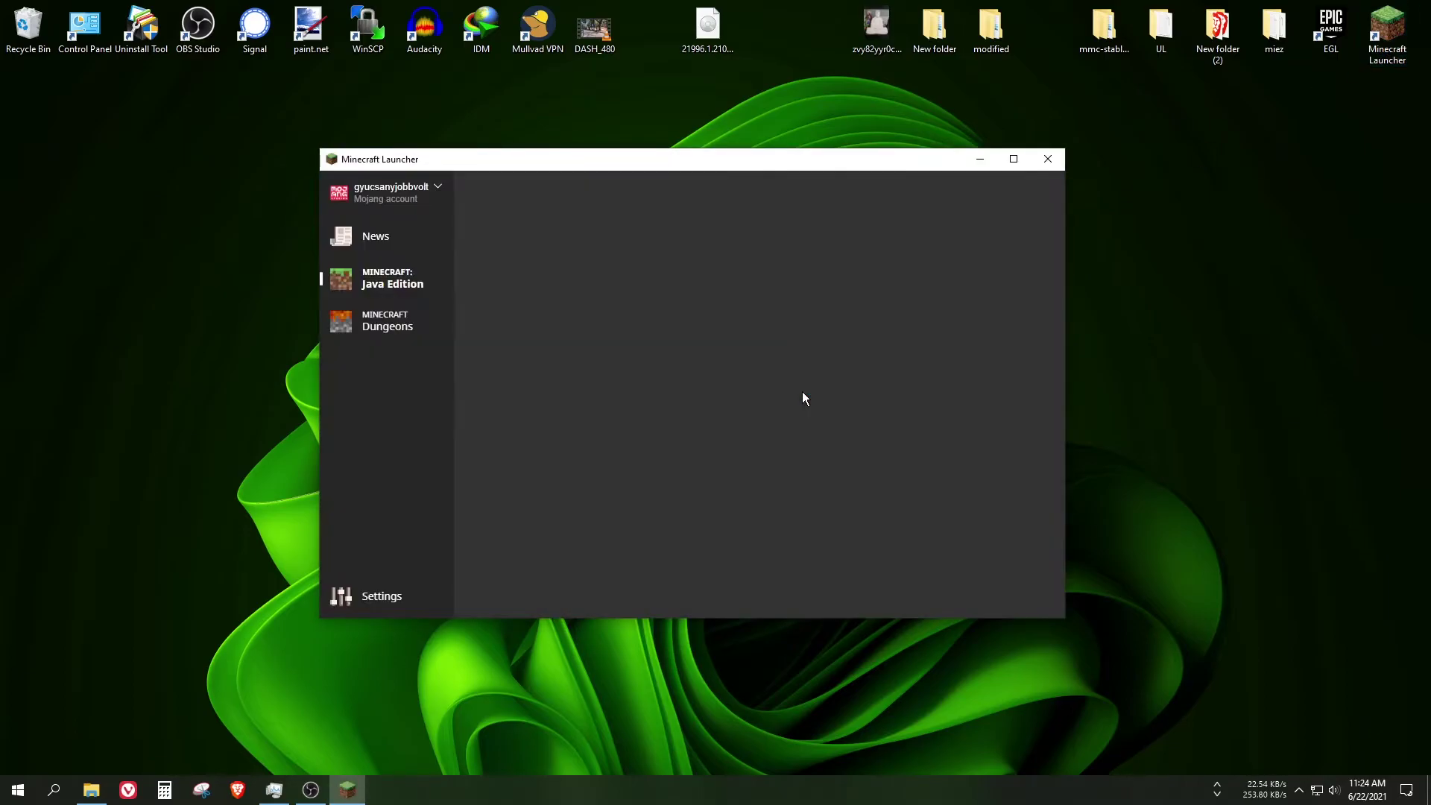
{"action": "left_click", "coordinate": [686, 522]}
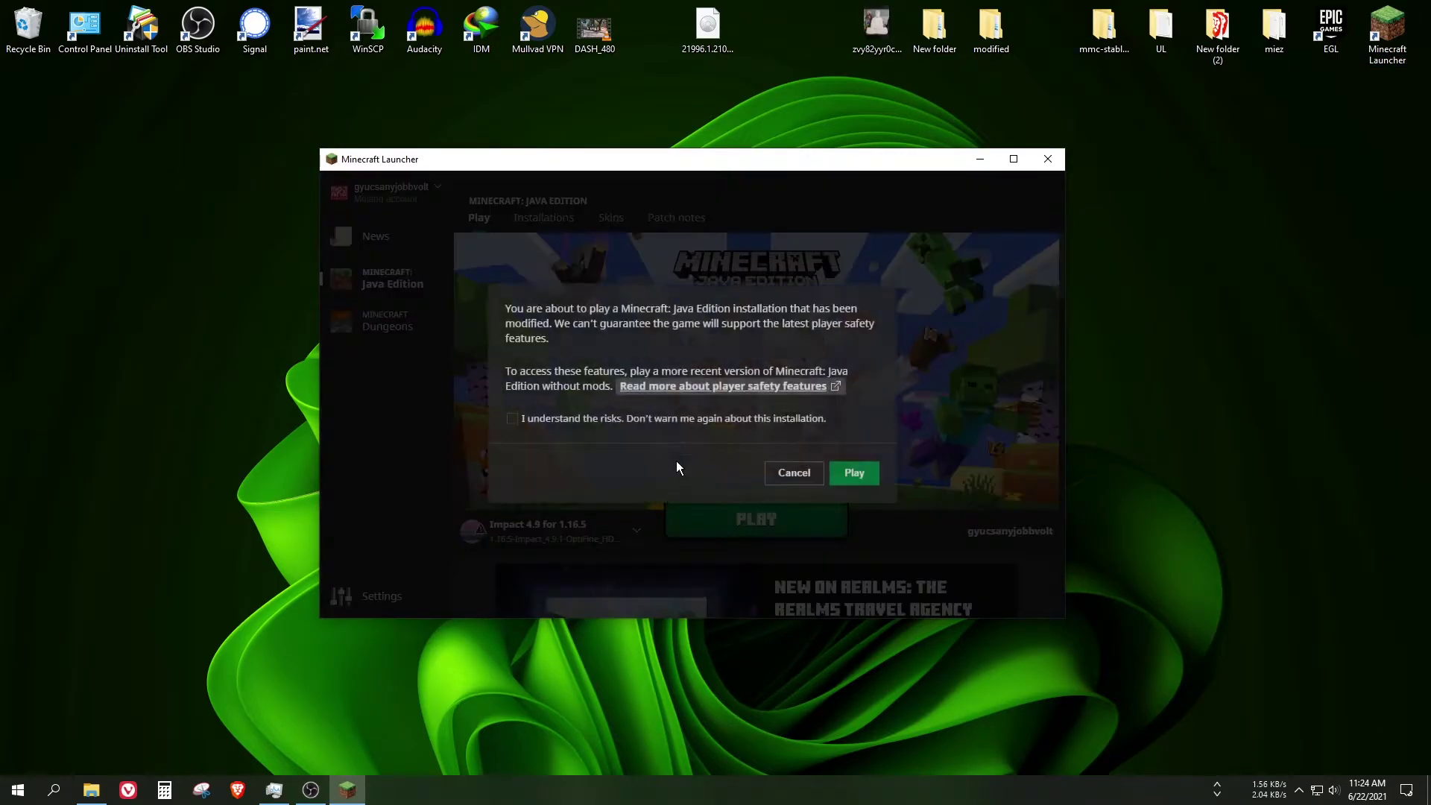
{"action": "left_click", "coordinate": [544, 425]}
{"action": "left_click", "coordinate": [855, 473]}
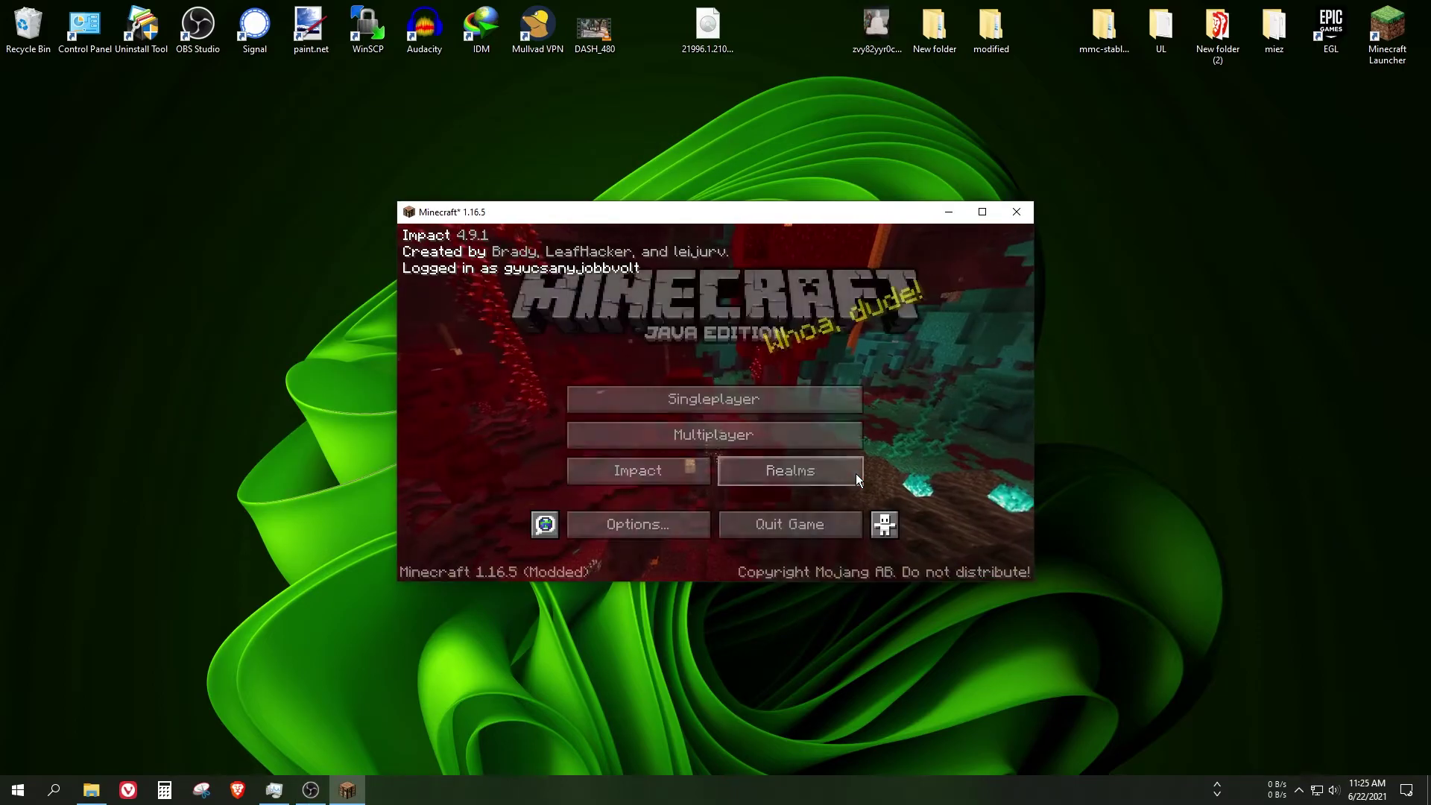
{"action": "left_click", "coordinate": [977, 212]}
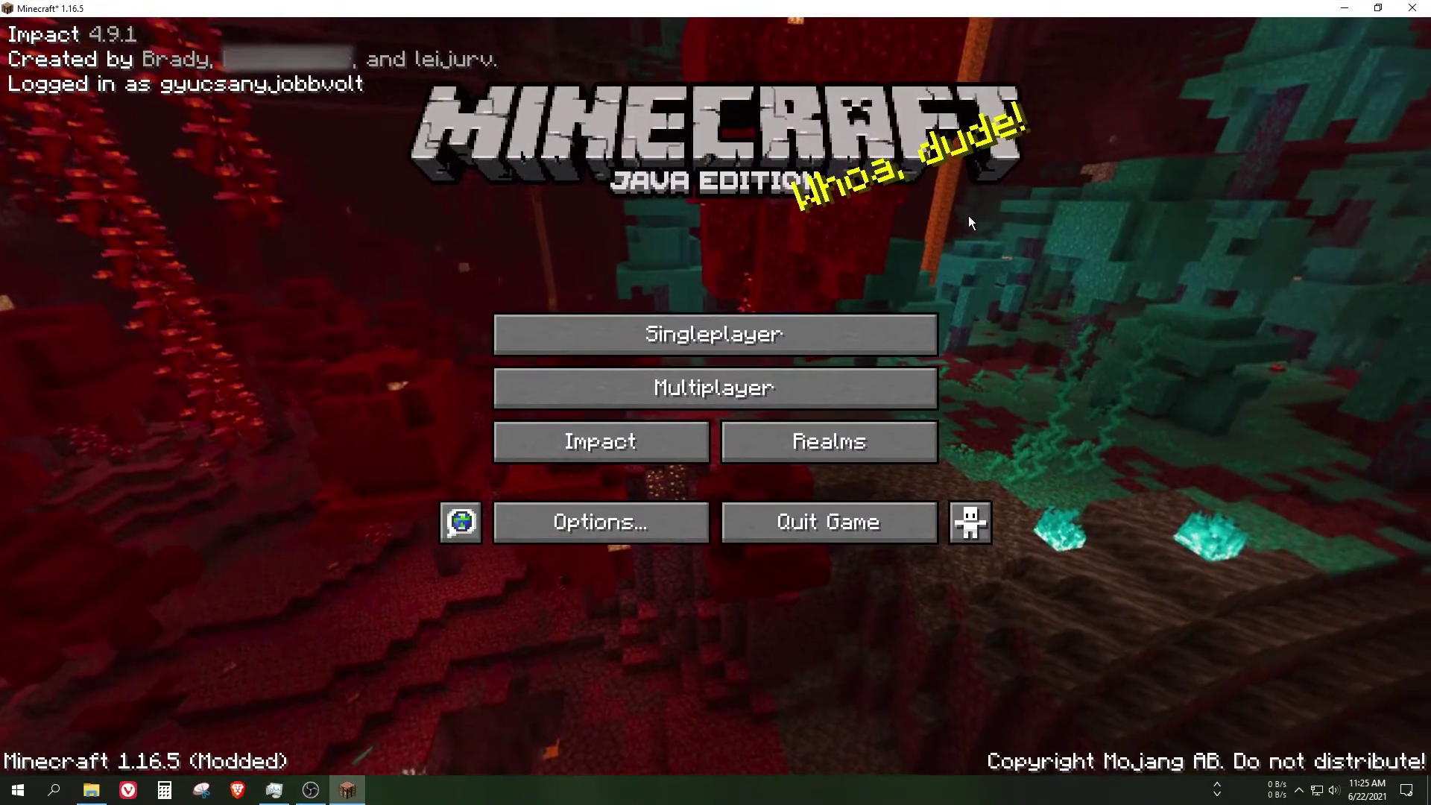
Step: Load the singleplayer world "idk lol febr 02"
{"action": "left_click", "coordinate": [726, 337]}
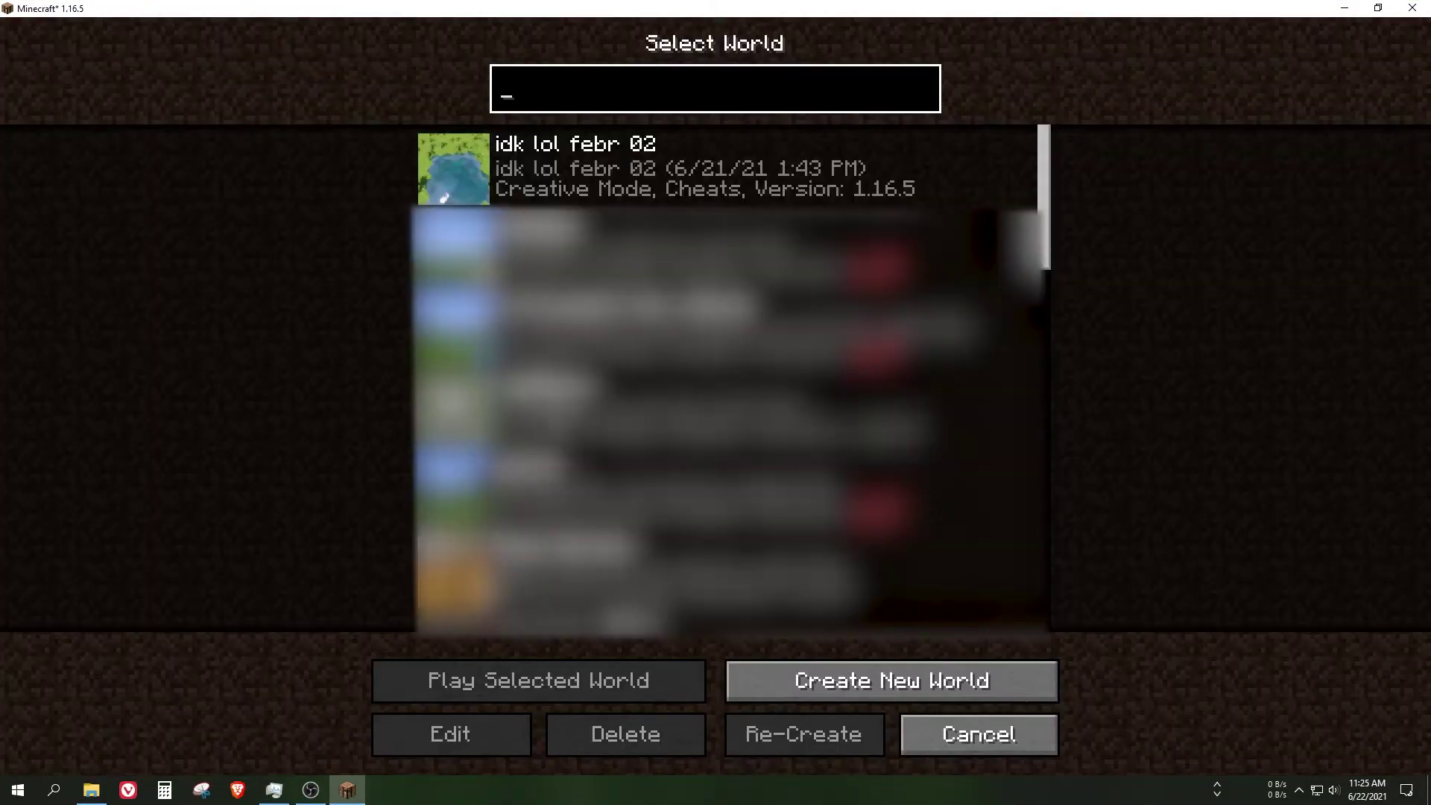
{"action": "left_click", "coordinate": [543, 429]}
{"action": "left_click", "coordinate": [456, 165]}
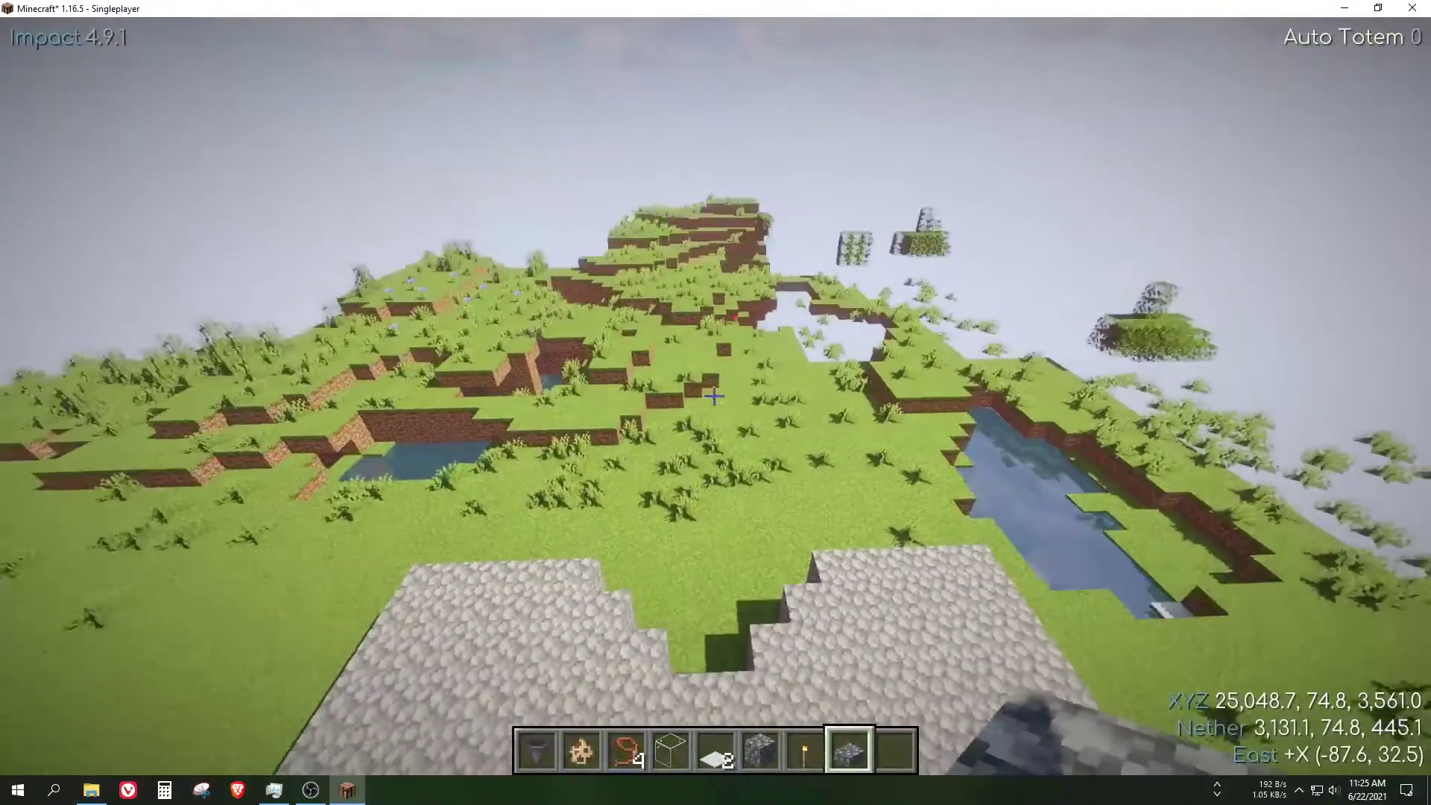
Step: Bring up the Impact module menu briefly, close it, and move forward over the grassland
{"action": "key", "text": "Shift_R"}
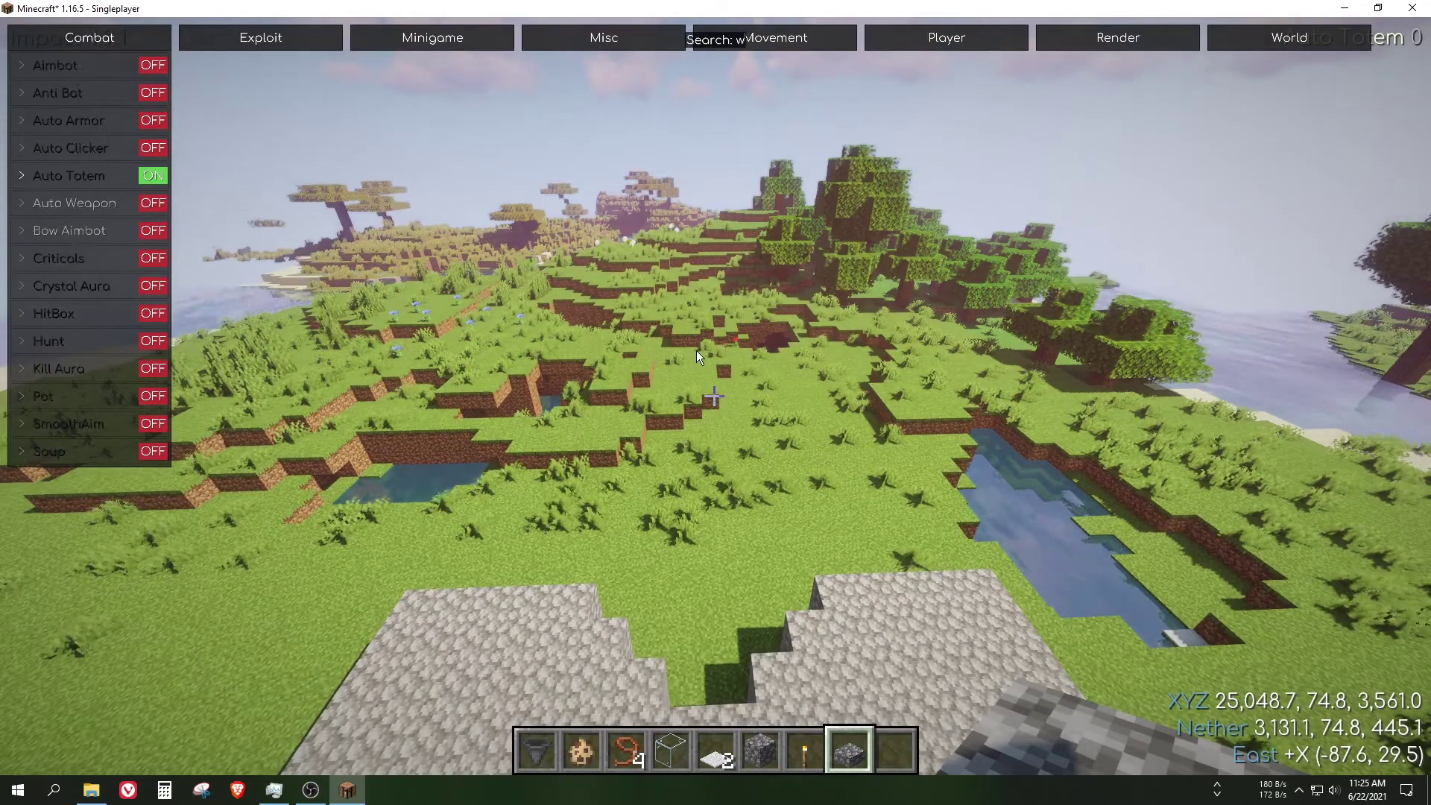
{"action": "key", "text": "Escape"}
{"action": "key", "text": "w"}
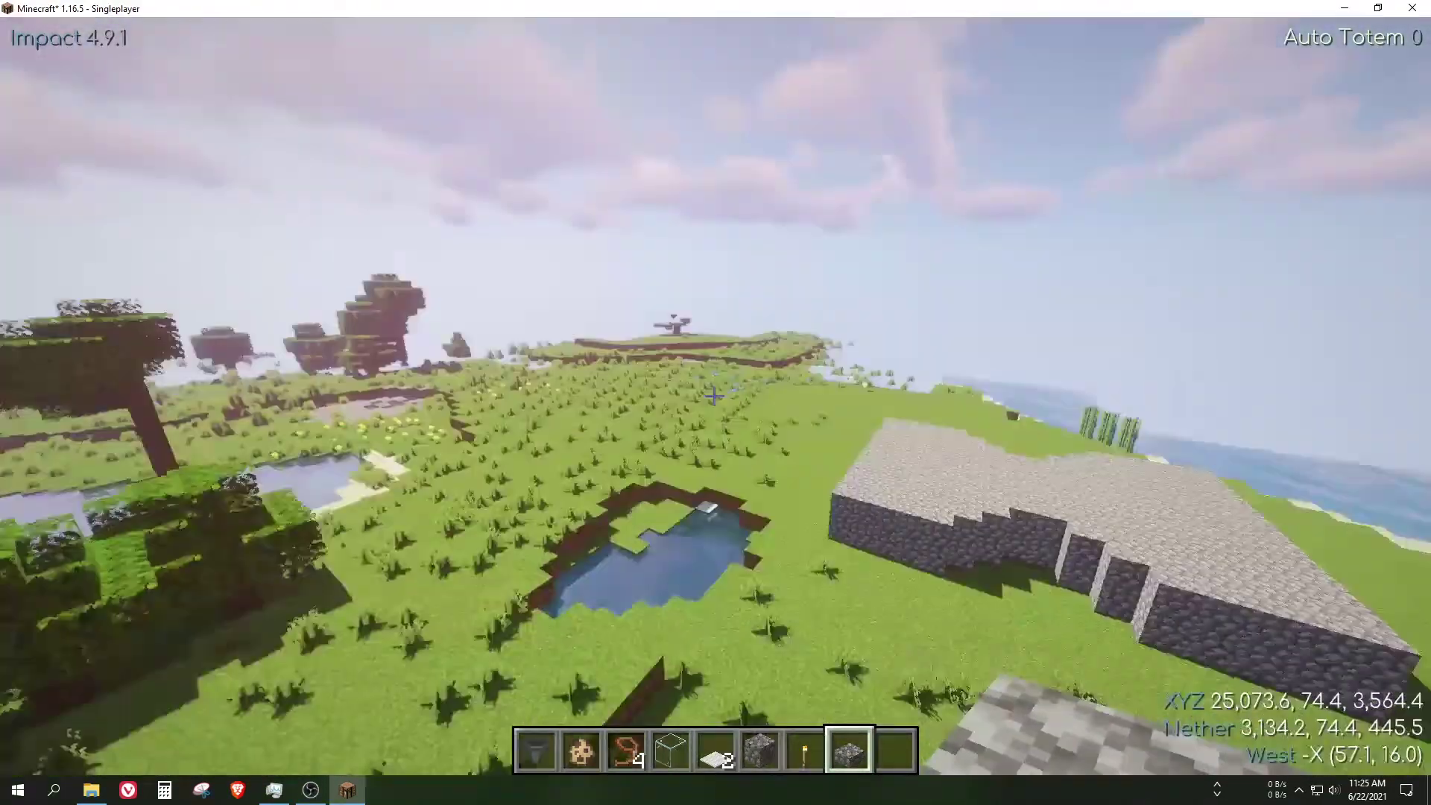
Step: Go to the in-game video settings, set the render distance to 8 chunks, and return to the world
{"action": "key", "text": "Escape"}
{"action": "left_click", "coordinate": [592, 453]}
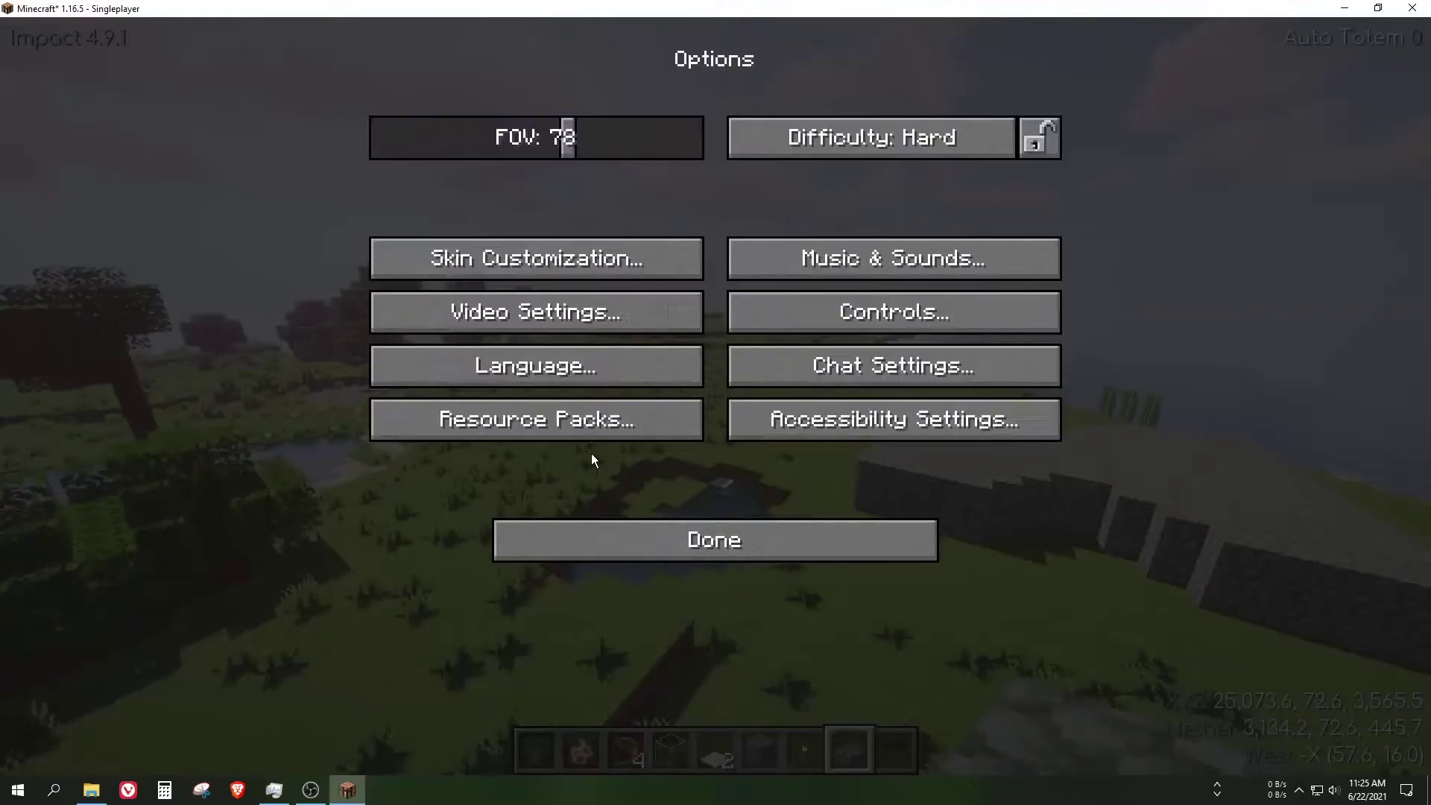
{"action": "left_click", "coordinate": [564, 321]}
{"action": "left_click", "coordinate": [779, 140]}
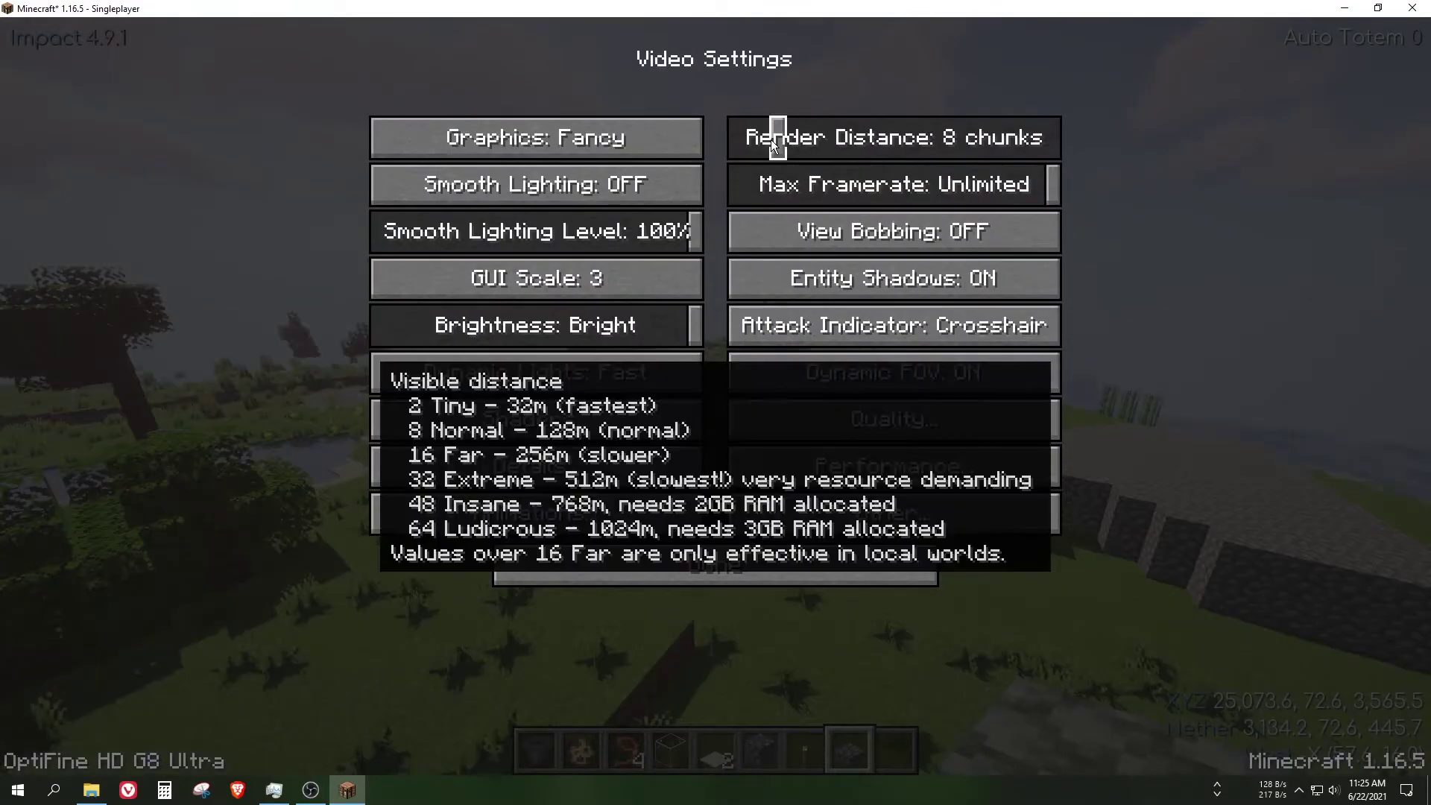
{"action": "key", "text": "Escape"}
Step: Expand the Exploit, Minigame, Misc, Movement, Player, Render and World categories in the Impact module menu and look through their modules
{"action": "key", "text": "Shift_R"}
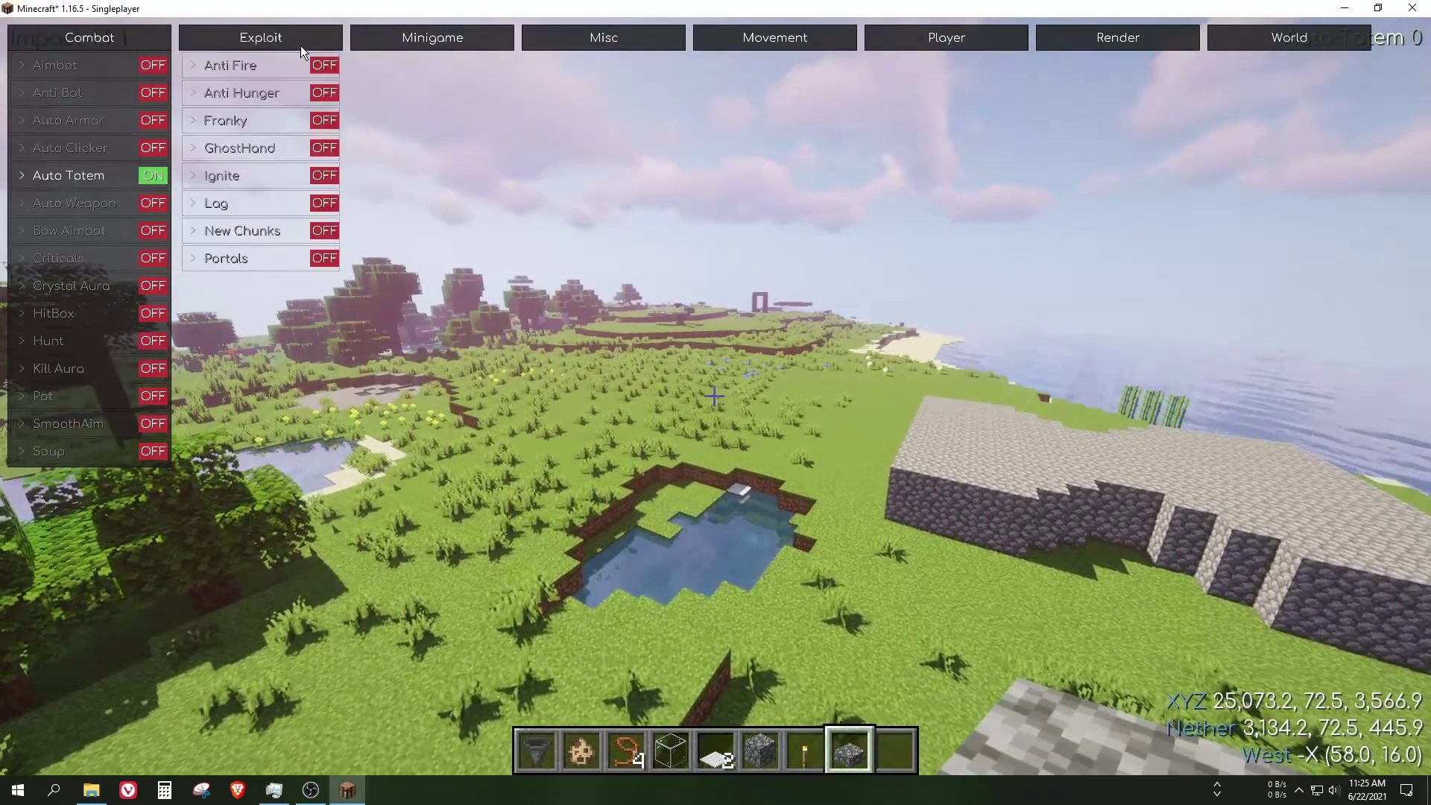
{"action": "left_click", "coordinate": [431, 36]}
{"action": "left_click", "coordinate": [646, 36]}
{"action": "left_click", "coordinate": [770, 38]}
{"action": "left_click", "coordinate": [932, 41]}
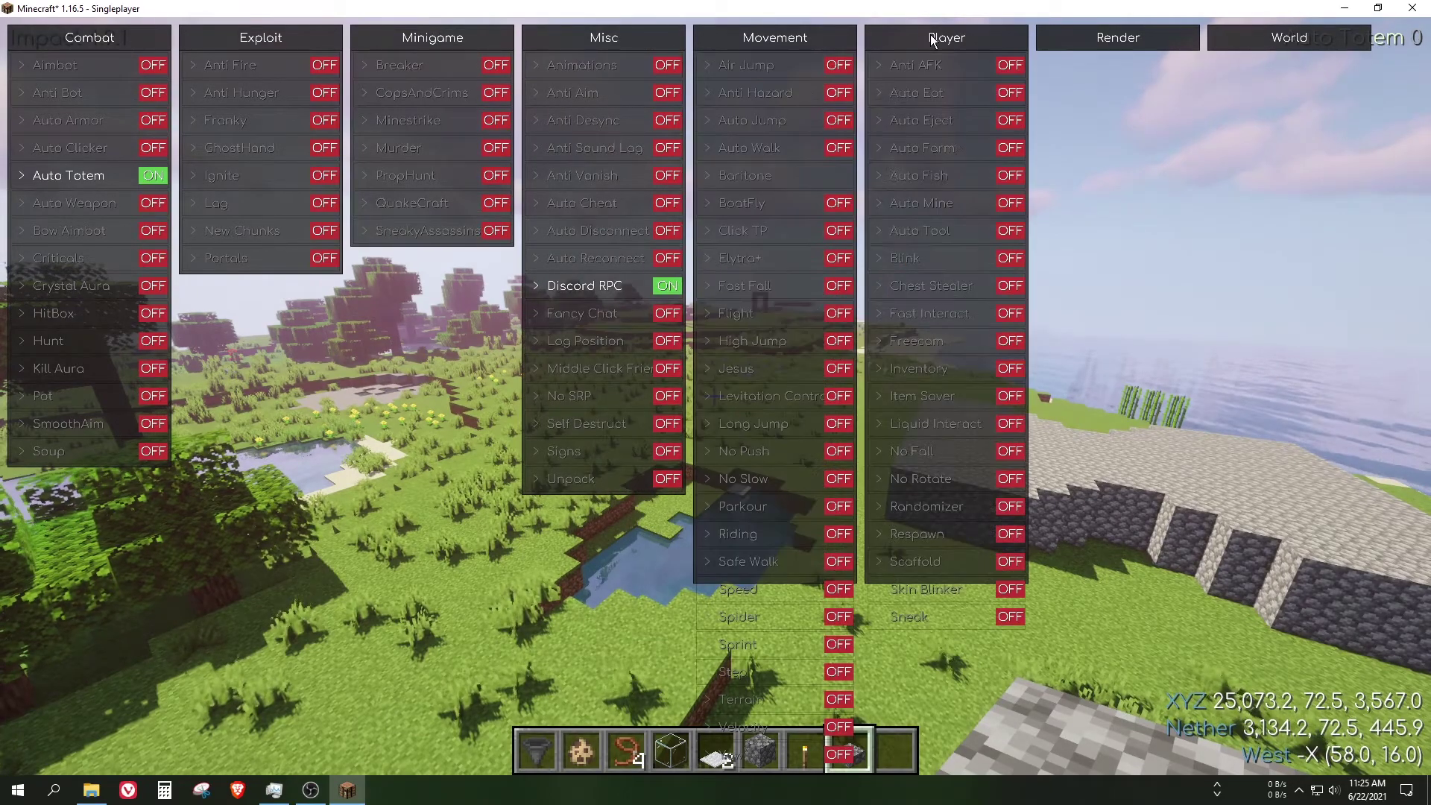
{"action": "left_click", "coordinate": [1118, 37]}
{"action": "left_click", "coordinate": [1248, 35]}
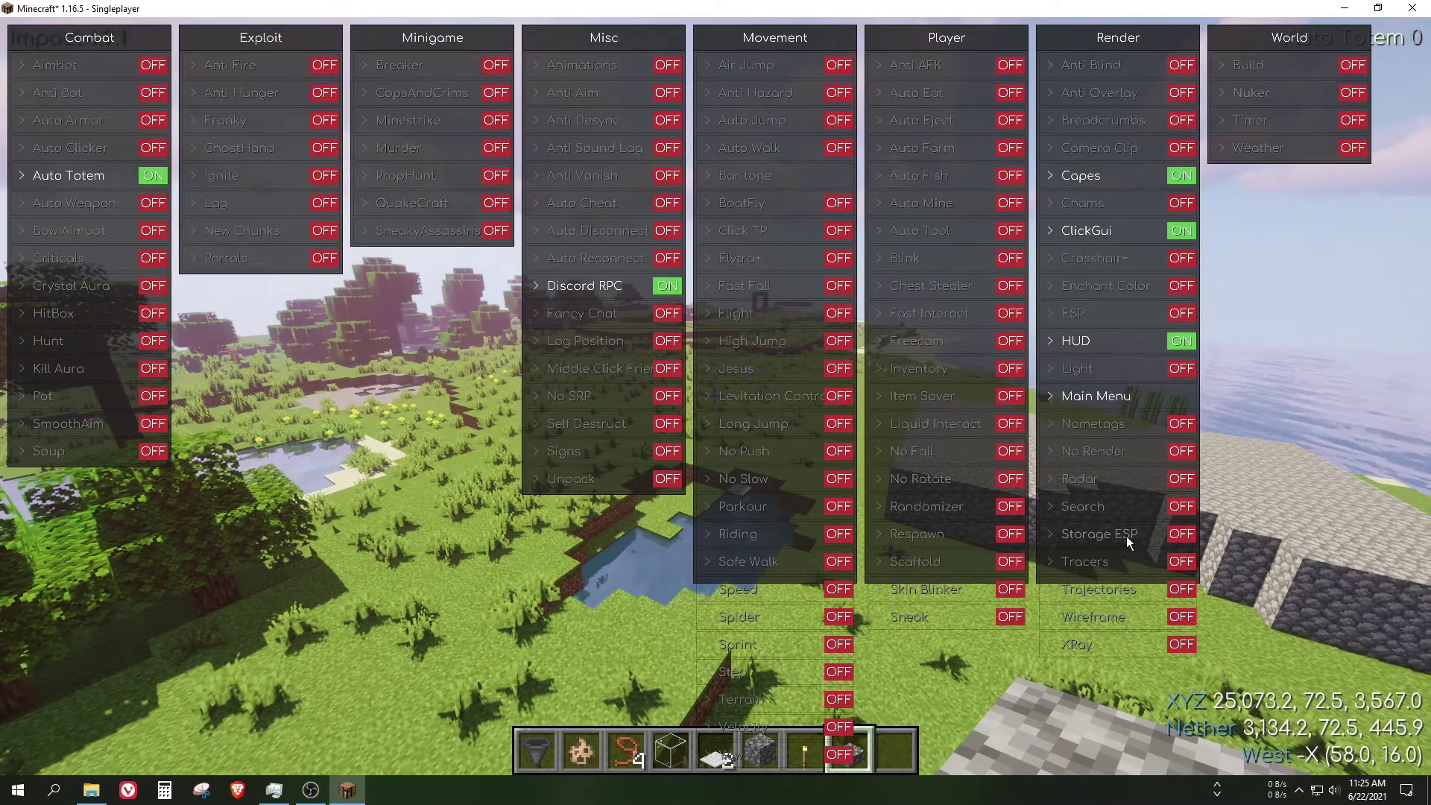
{"action": "scroll", "coordinate": [1125, 535], "scroll_direction": "down", "scroll_amount": 3}
{"action": "scroll", "coordinate": [1164, 276], "scroll_direction": "up", "scroll_amount": 3}
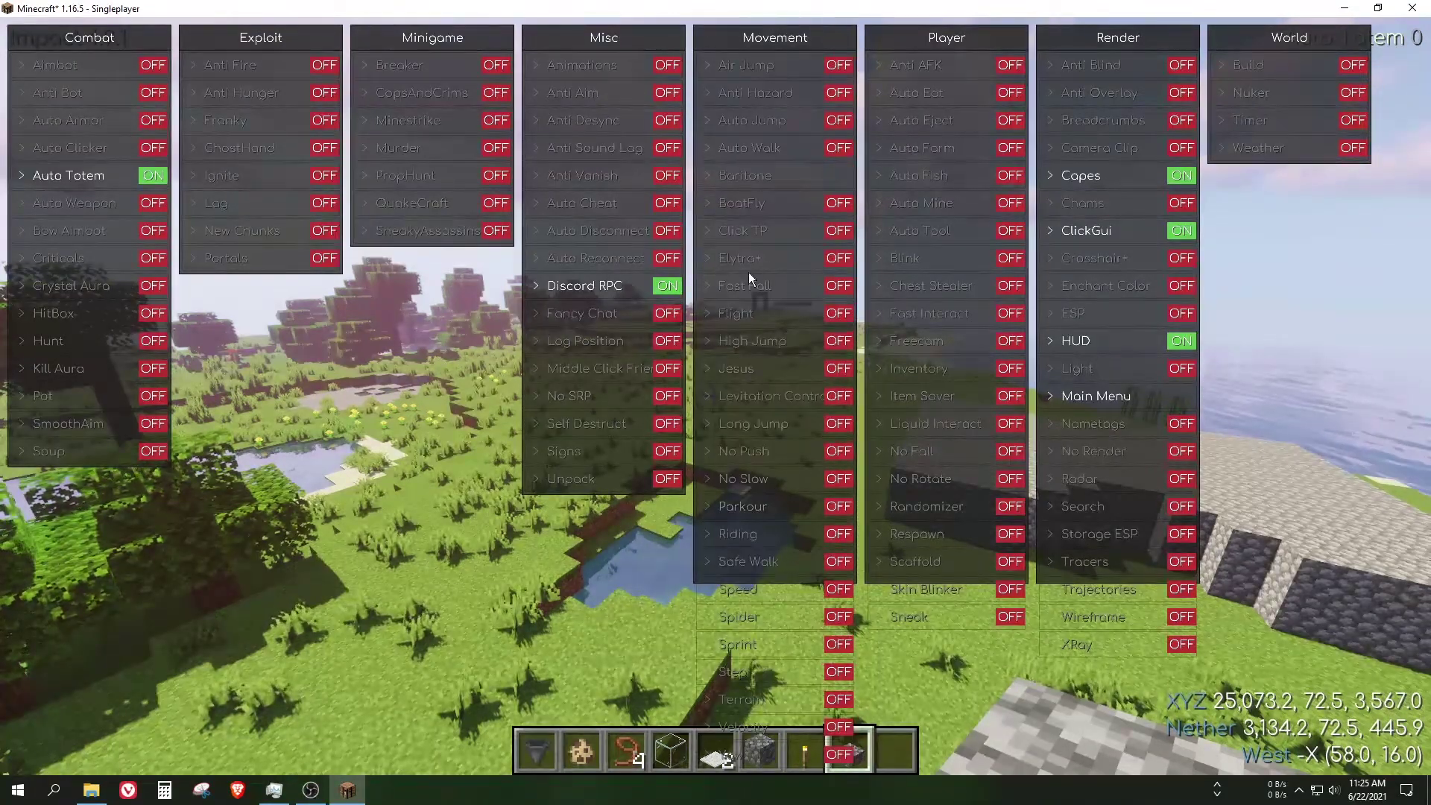
Step: Close the module menu and fly around the cobblestone platform in the world
{"action": "key", "text": "Escape"}
{"action": "key", "text": "w"}
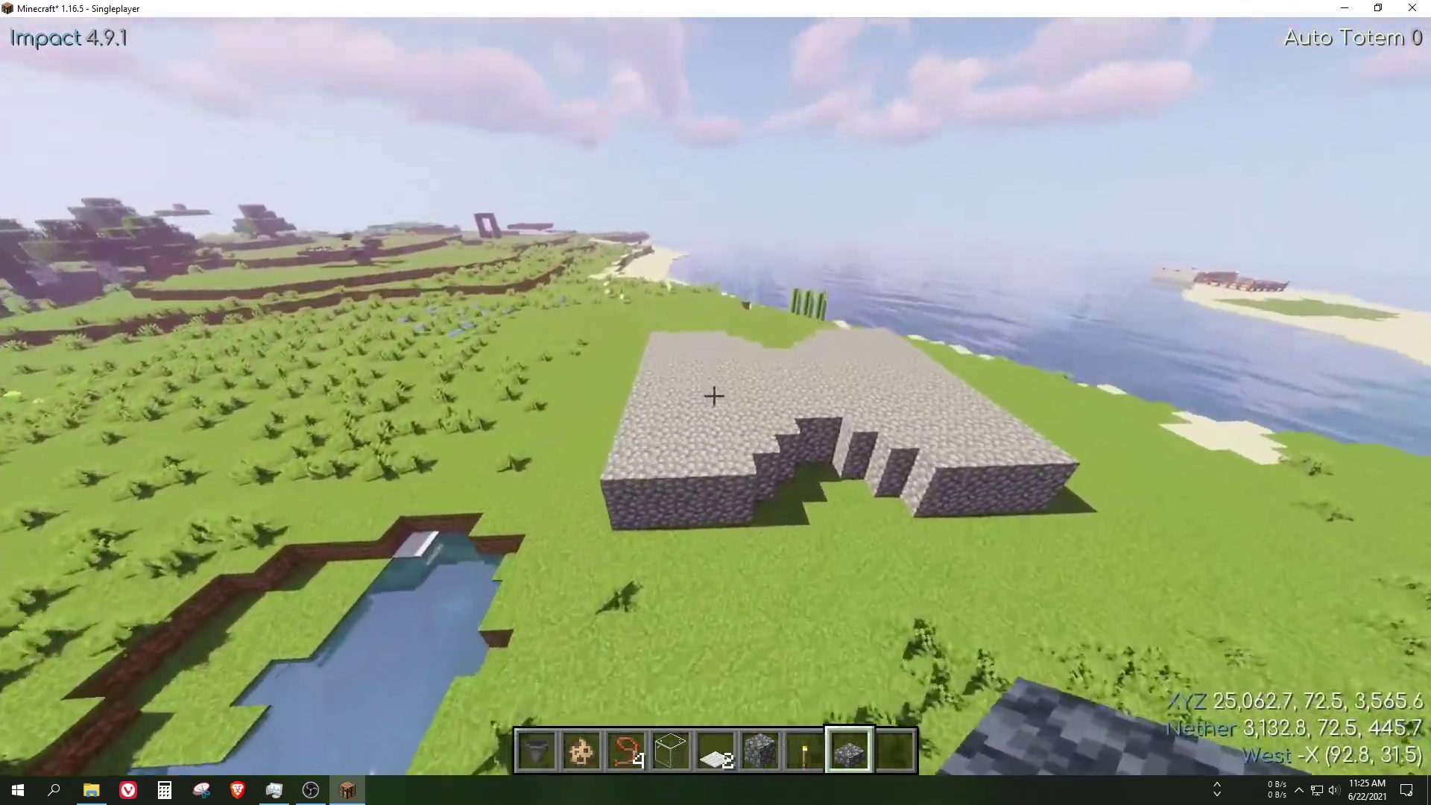
{"action": "key", "text": "w"}
{"action": "key", "text": "shift"}
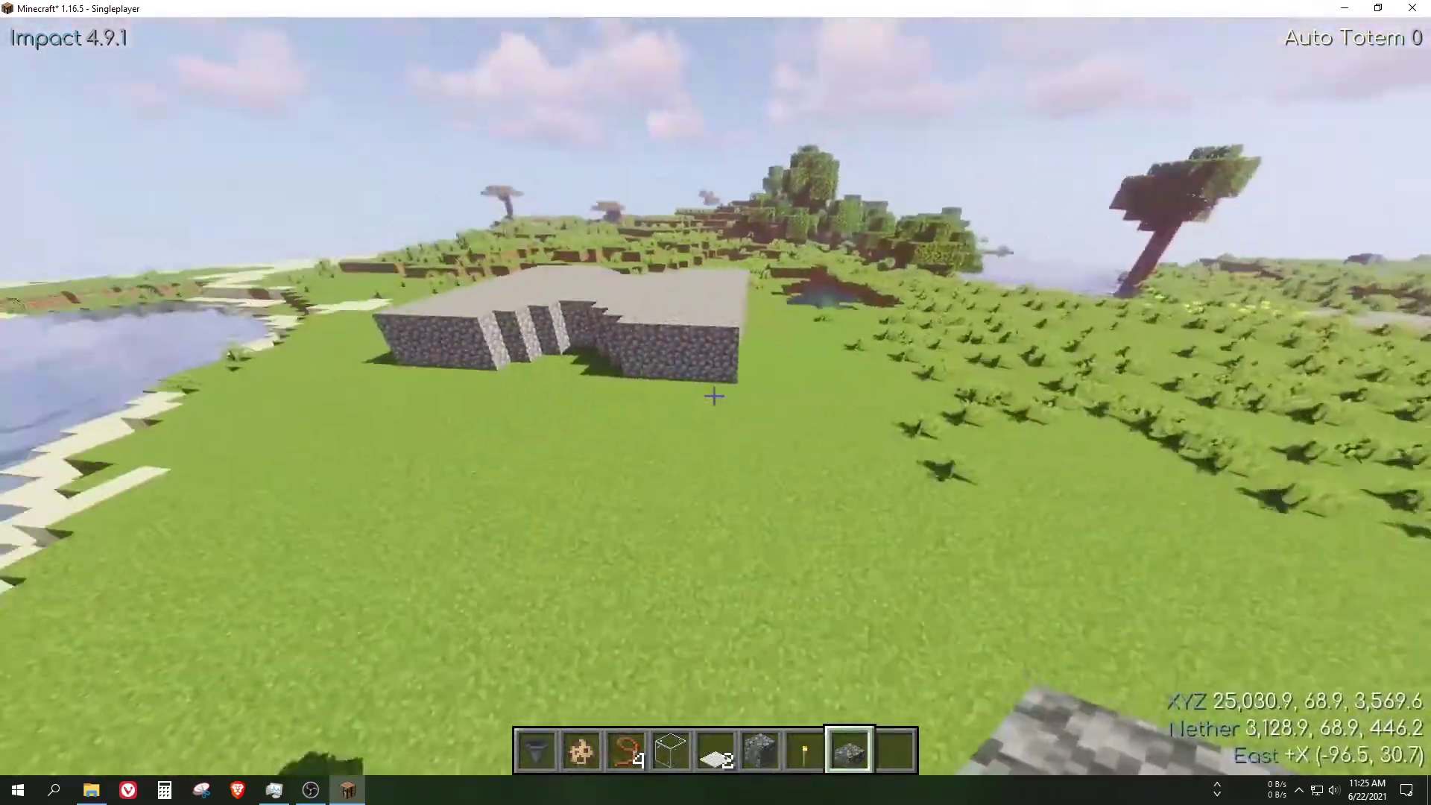
{"action": "key", "text": "w"}
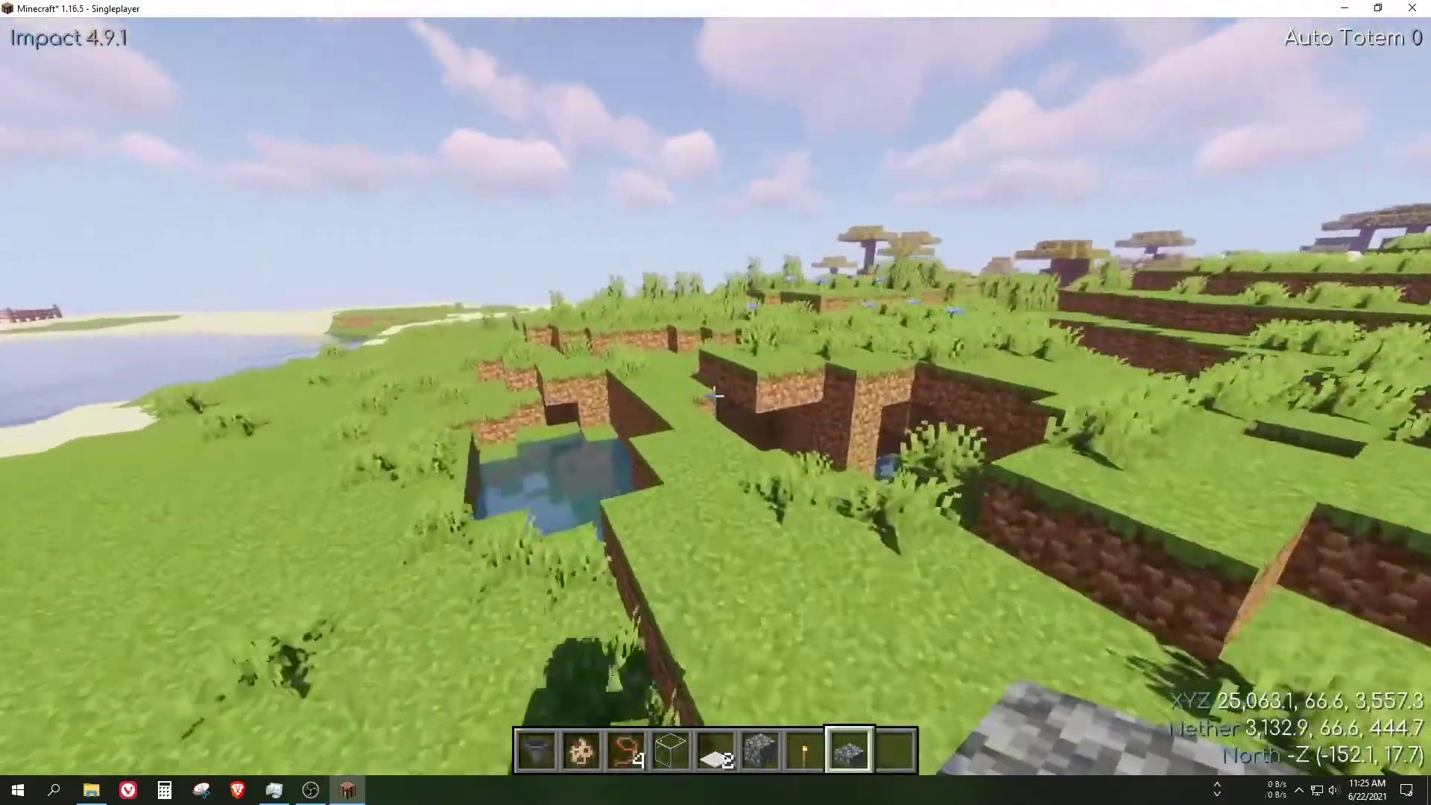
Step: Save and quit the singleplayer world and go to the multiplayer server list
{"action": "key", "text": "Escape"}
{"action": "left_click", "coordinate": [714, 505]}
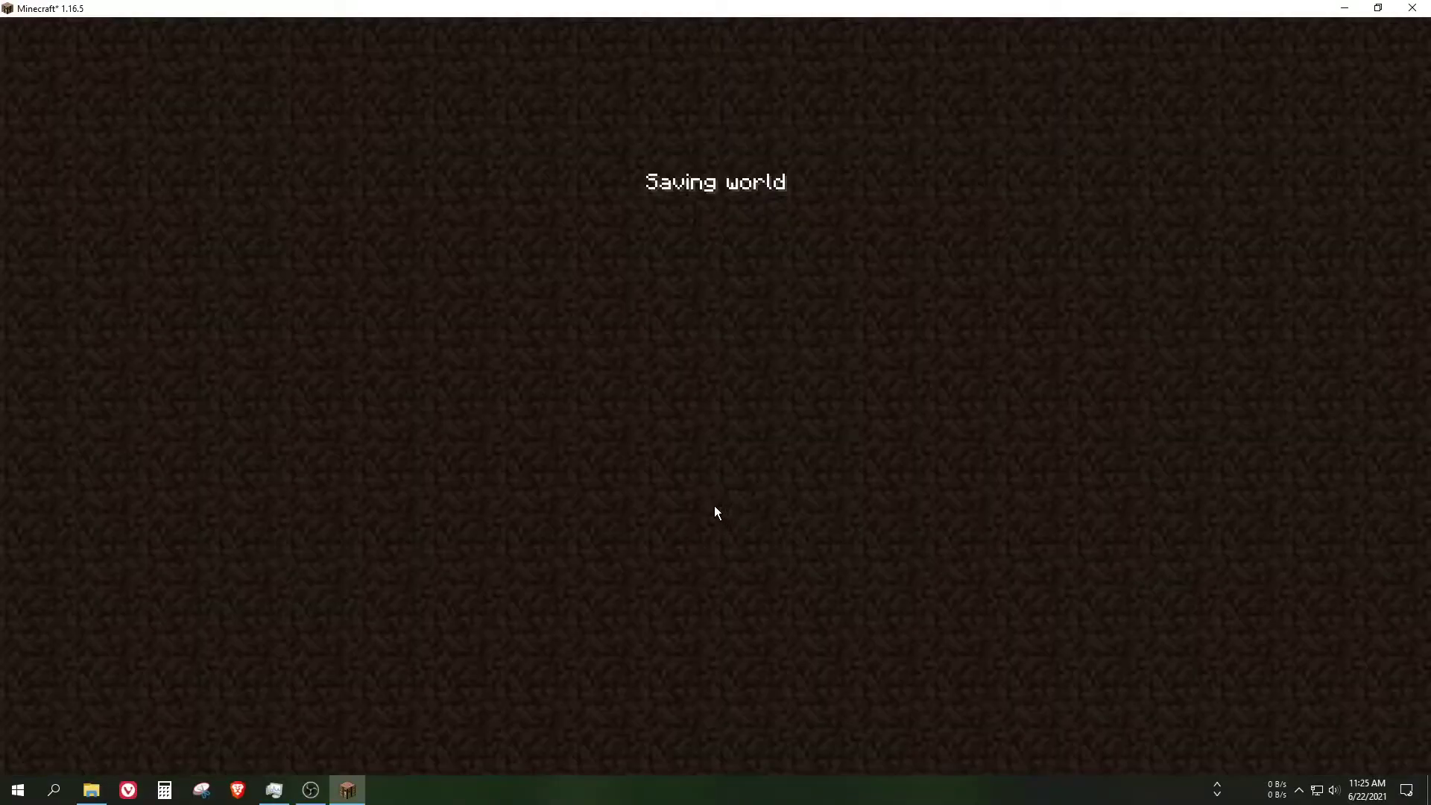
{"action": "left_click", "coordinate": [685, 373]}
{"action": "left_click", "coordinate": [582, 423]}
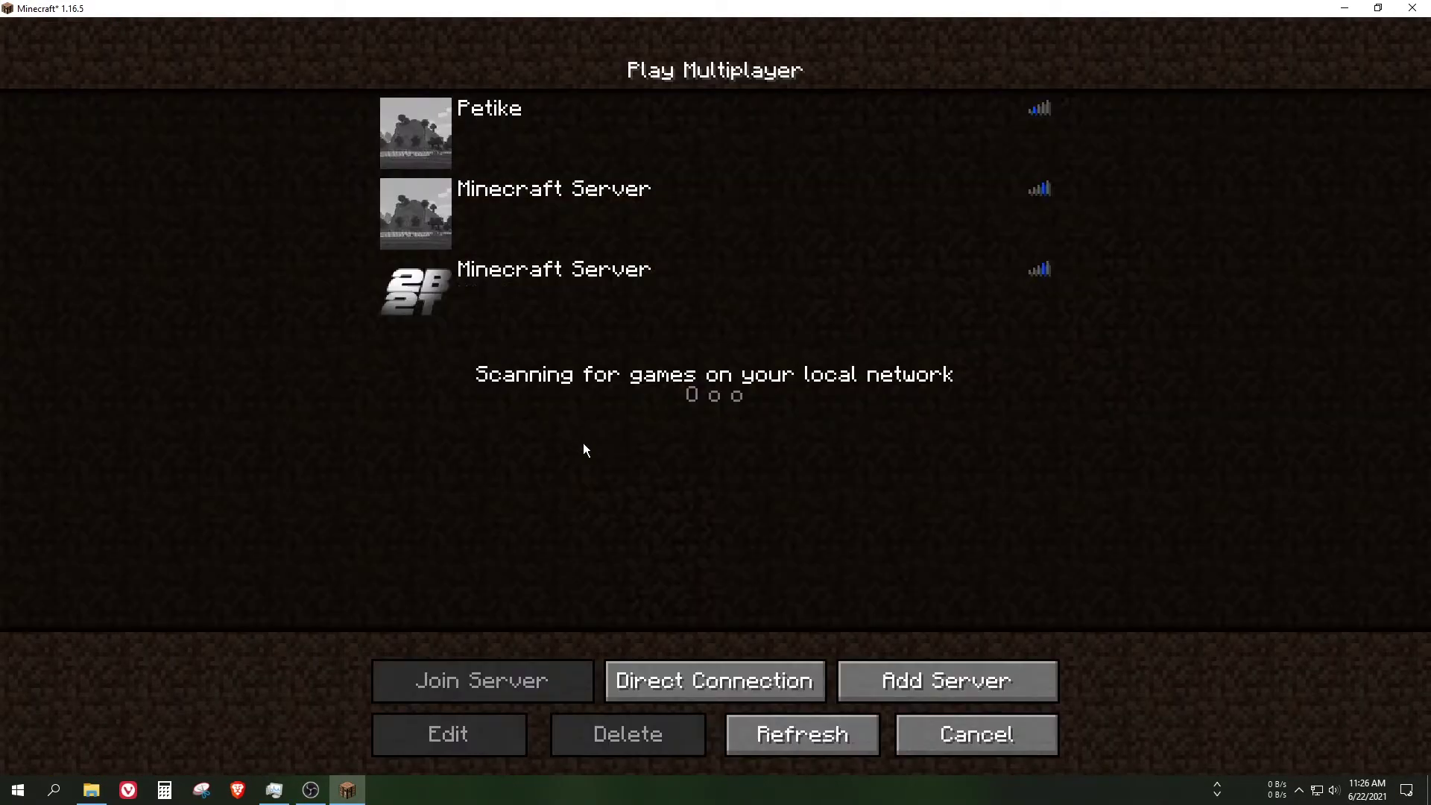
Step: Add a multiplayer server with the address 5b5t.org and join it
{"action": "left_click", "coordinate": [960, 682]}
{"action": "left_click", "coordinate": [510, 284]}
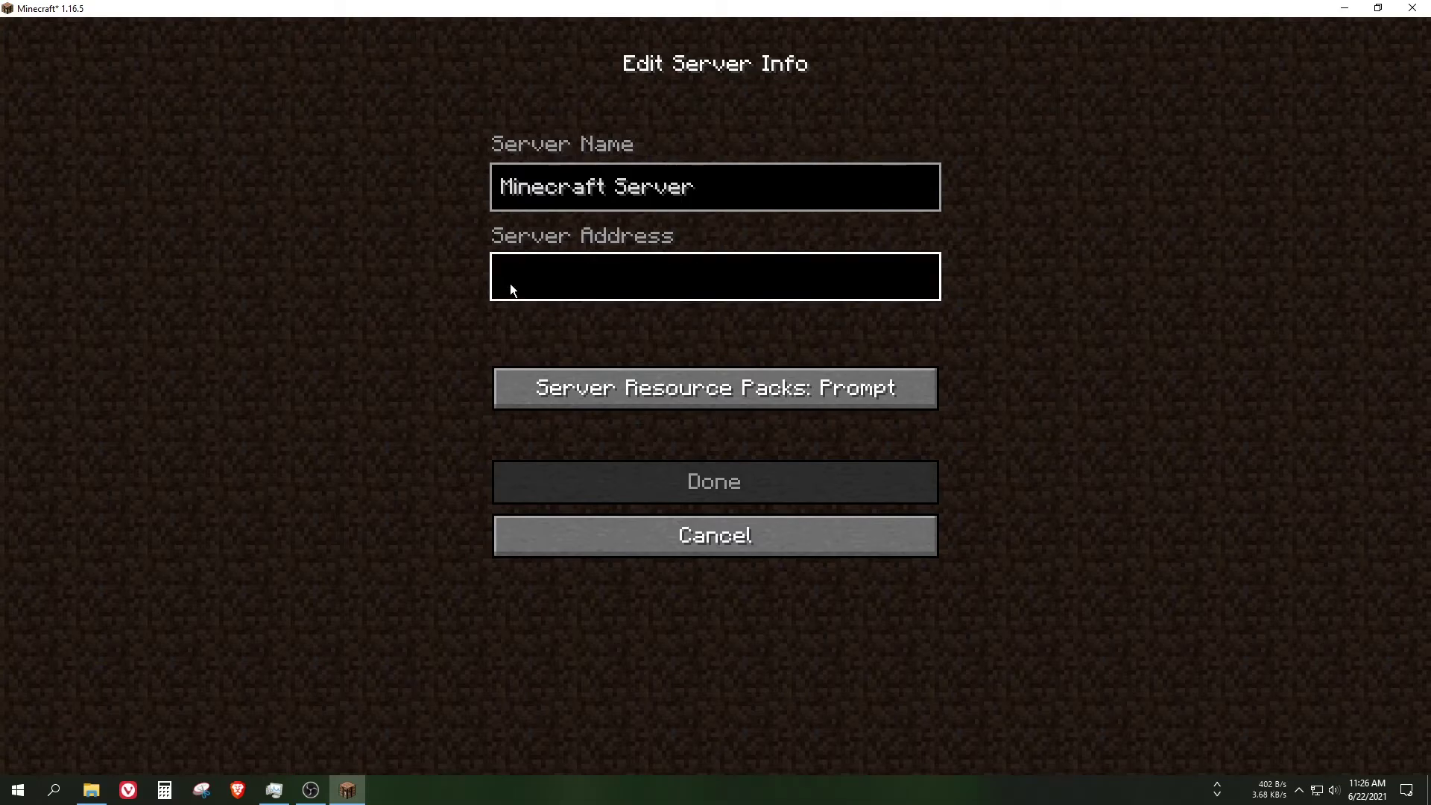
{"action": "type", "text": "5b5t.org"}
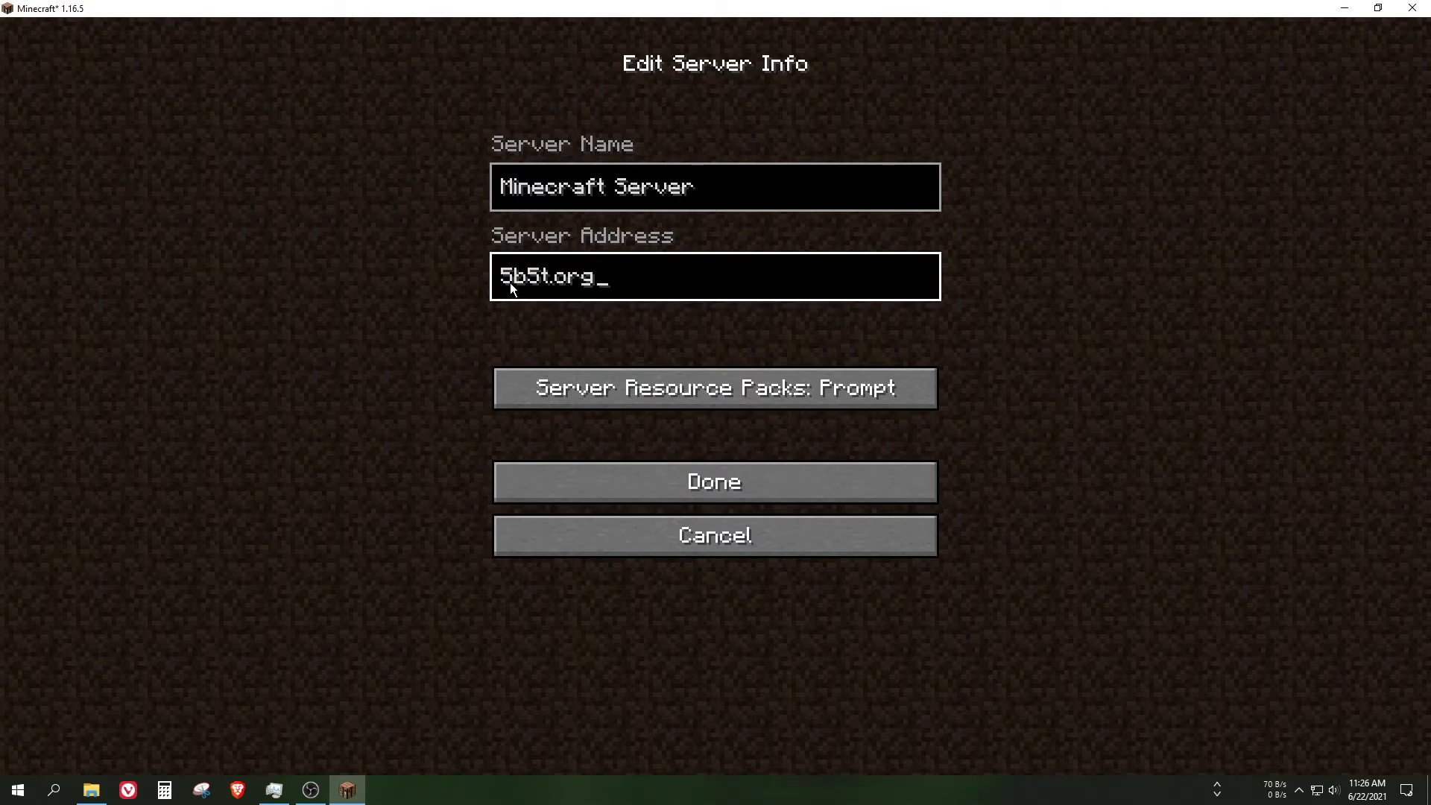
{"action": "left_click", "coordinate": [620, 490]}
{"action": "left_click", "coordinate": [432, 384]}
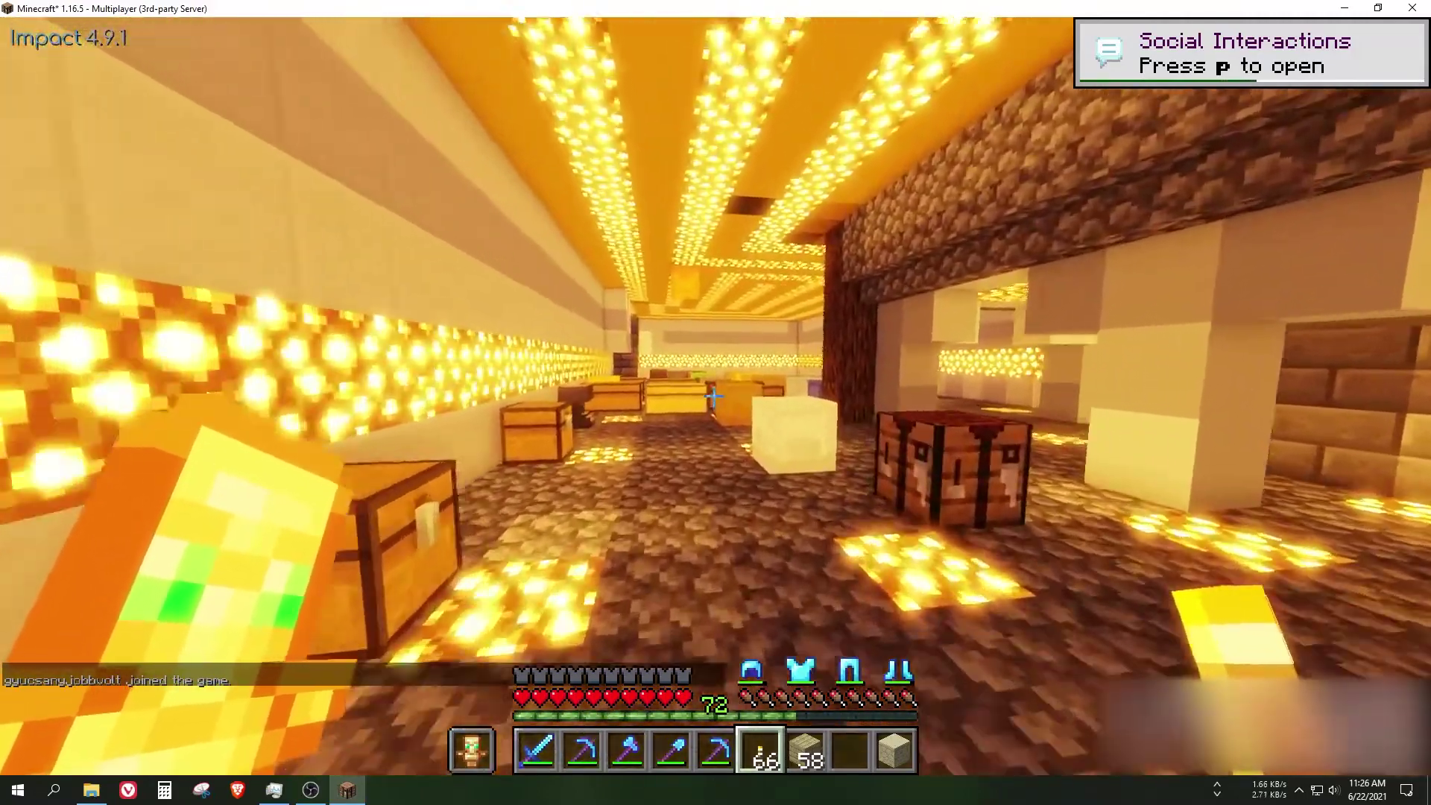
Step: Try Impact's Flight module on the server with a short jump, switch it back off, and close the module menu
{"action": "key", "text": "Shift_R"}
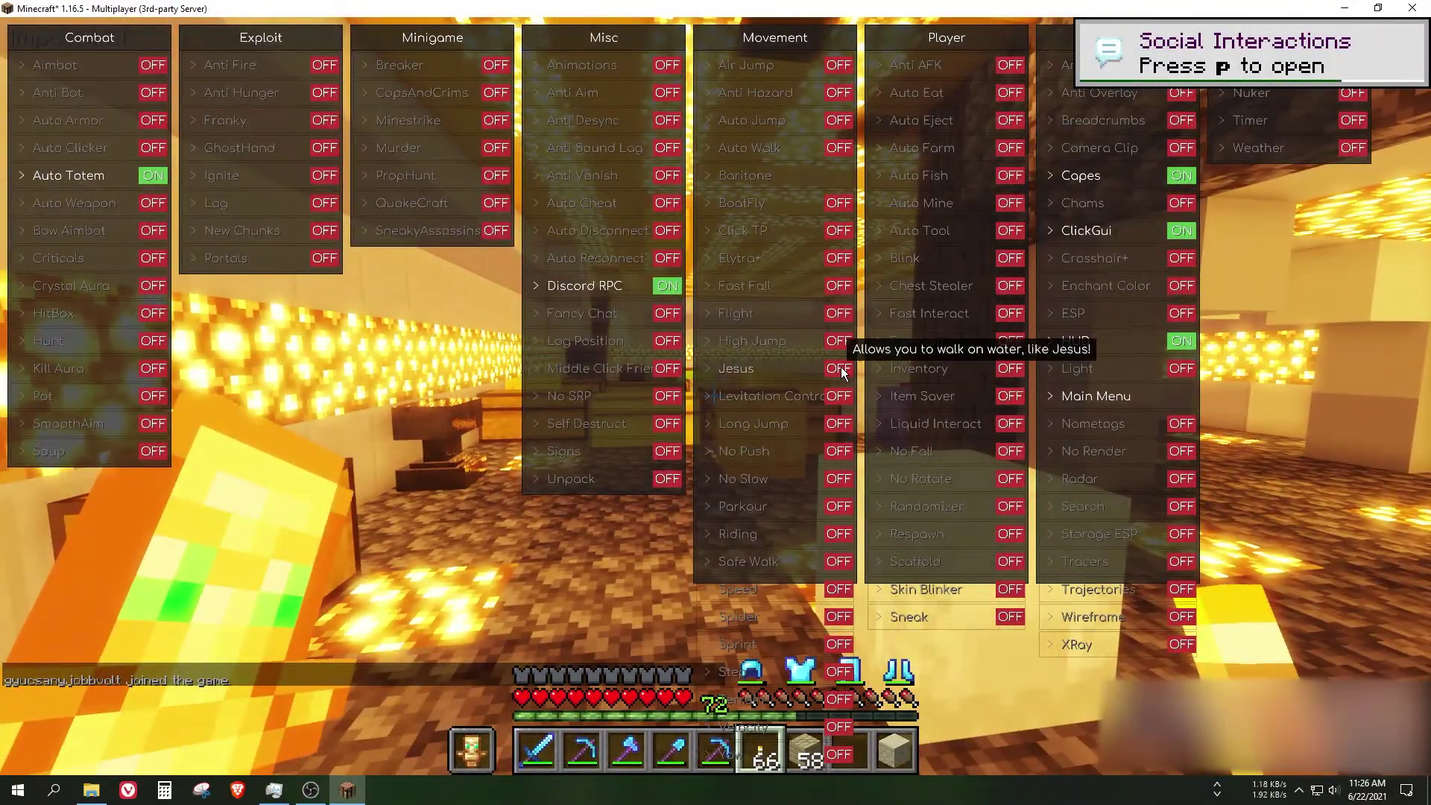
{"action": "left_click", "coordinate": [840, 318]}
{"action": "key", "text": "Escape"}
{"action": "key", "text": "space"}
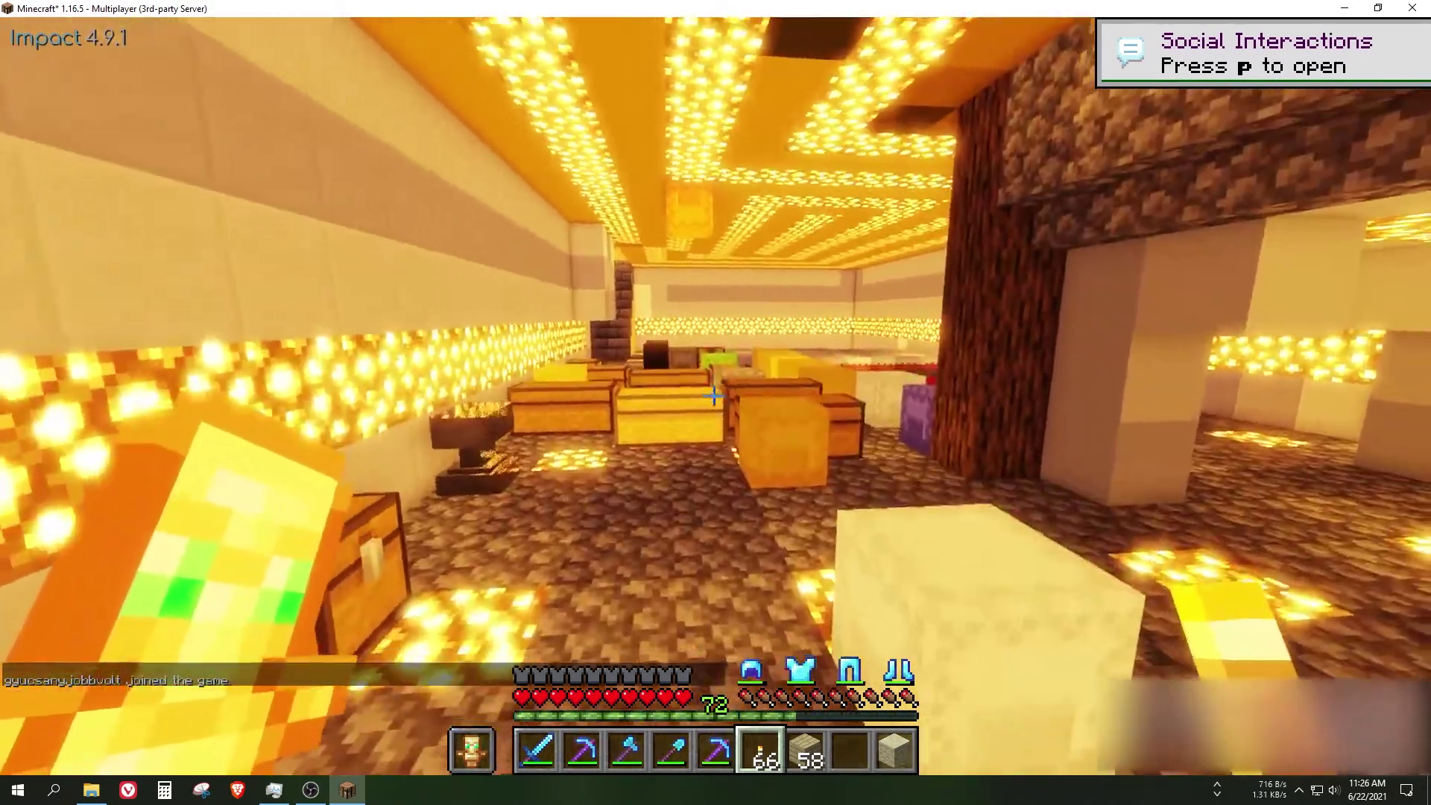
{"action": "key", "text": "Shift_R"}
{"action": "left_click", "coordinate": [836, 314]}
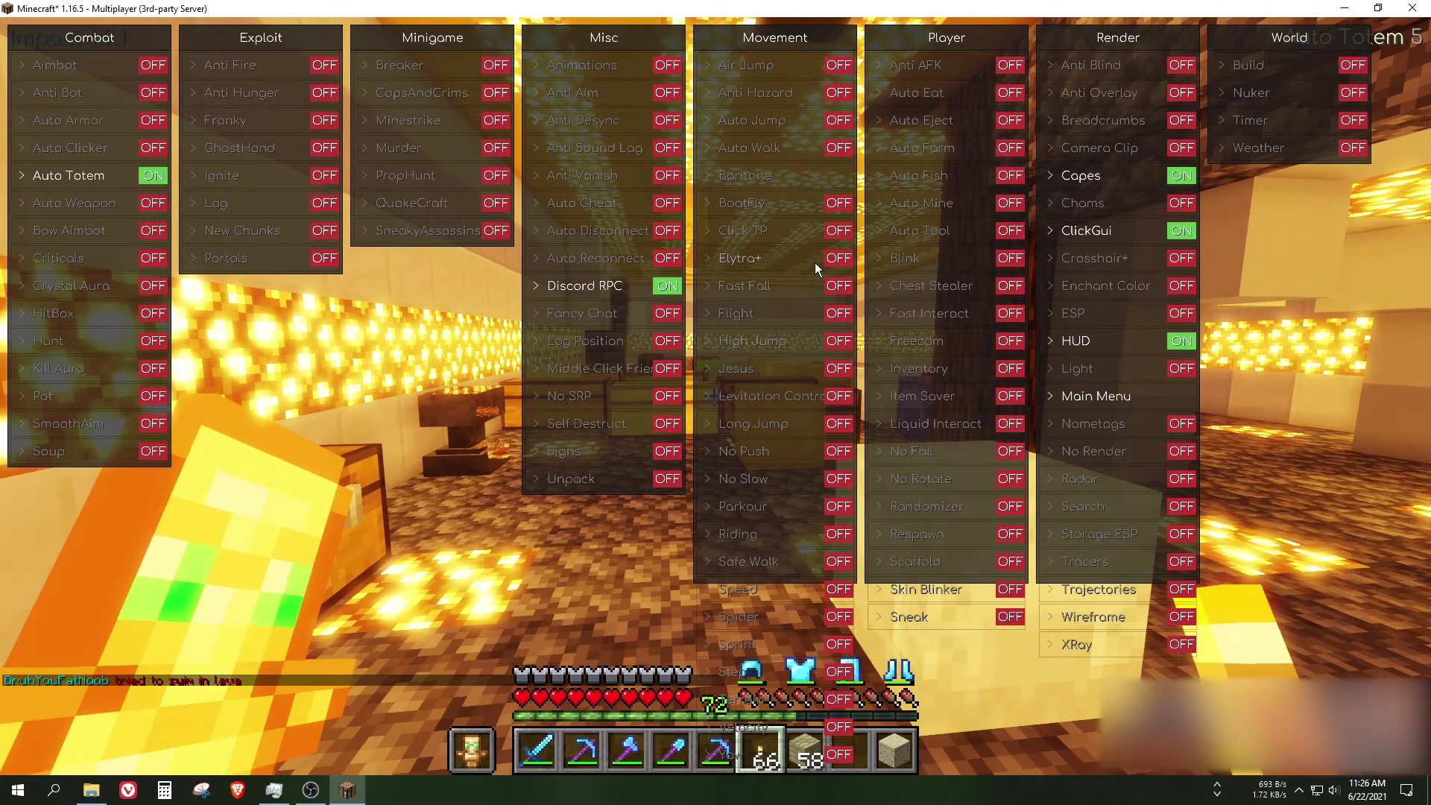
{"action": "key", "text": "Shift_R"}
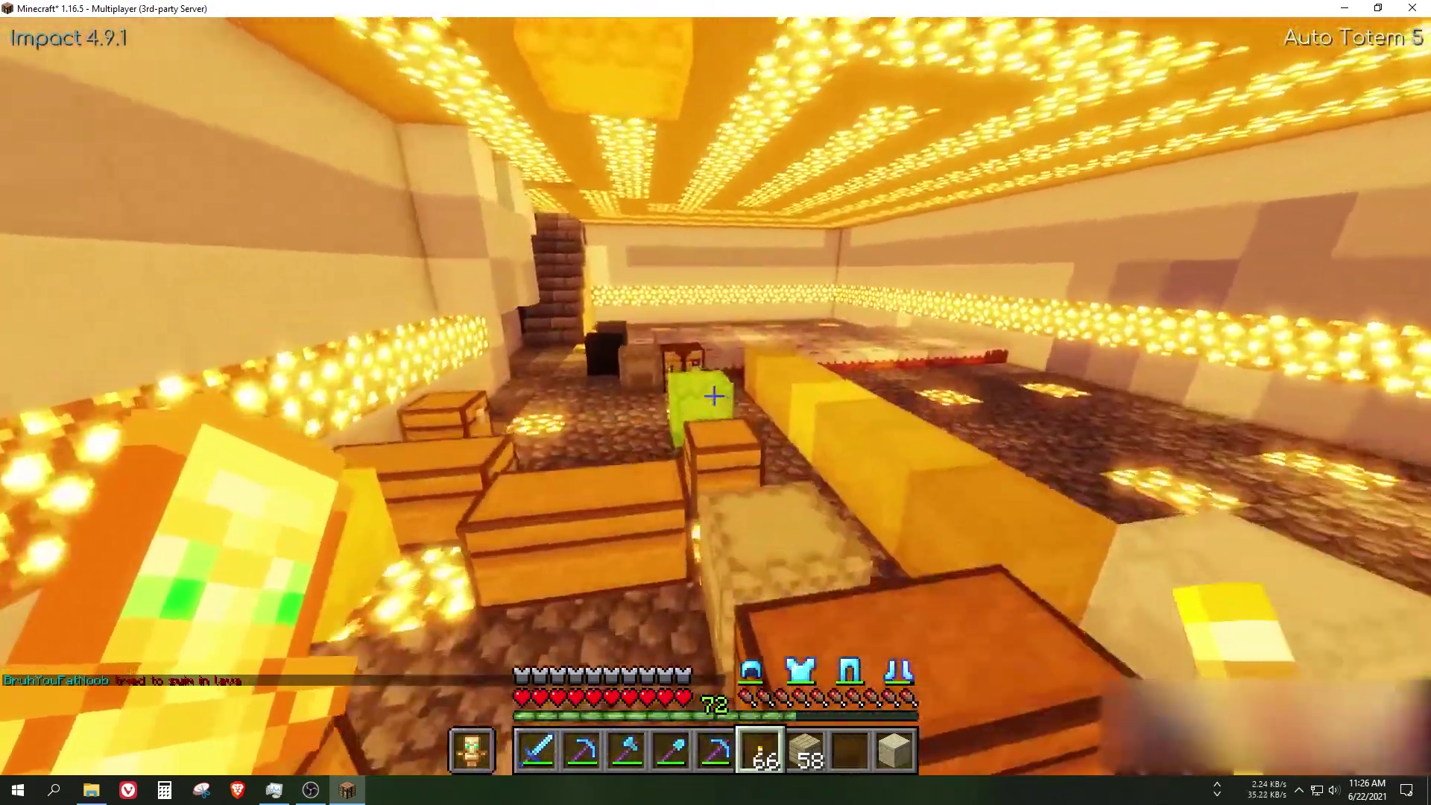
Step: Run and jump through the storage room to the brick staircase and back, switching to the shovel in the fourth hotbar slot
{"action": "key", "text": "w"}
{"action": "key", "text": "space"}
{"action": "key", "text": "space"}
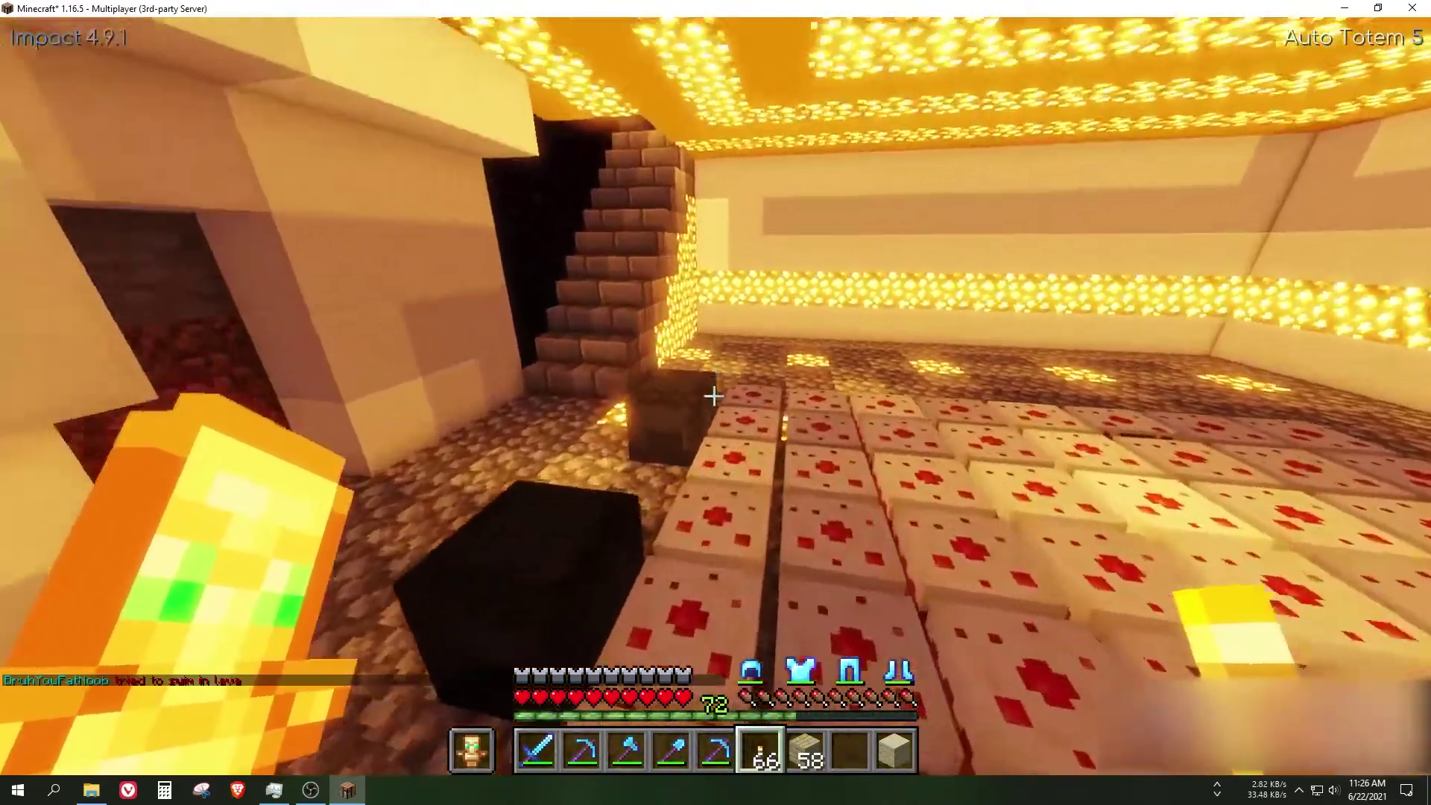
{"action": "key", "text": "3"}
{"action": "key", "text": "4"}
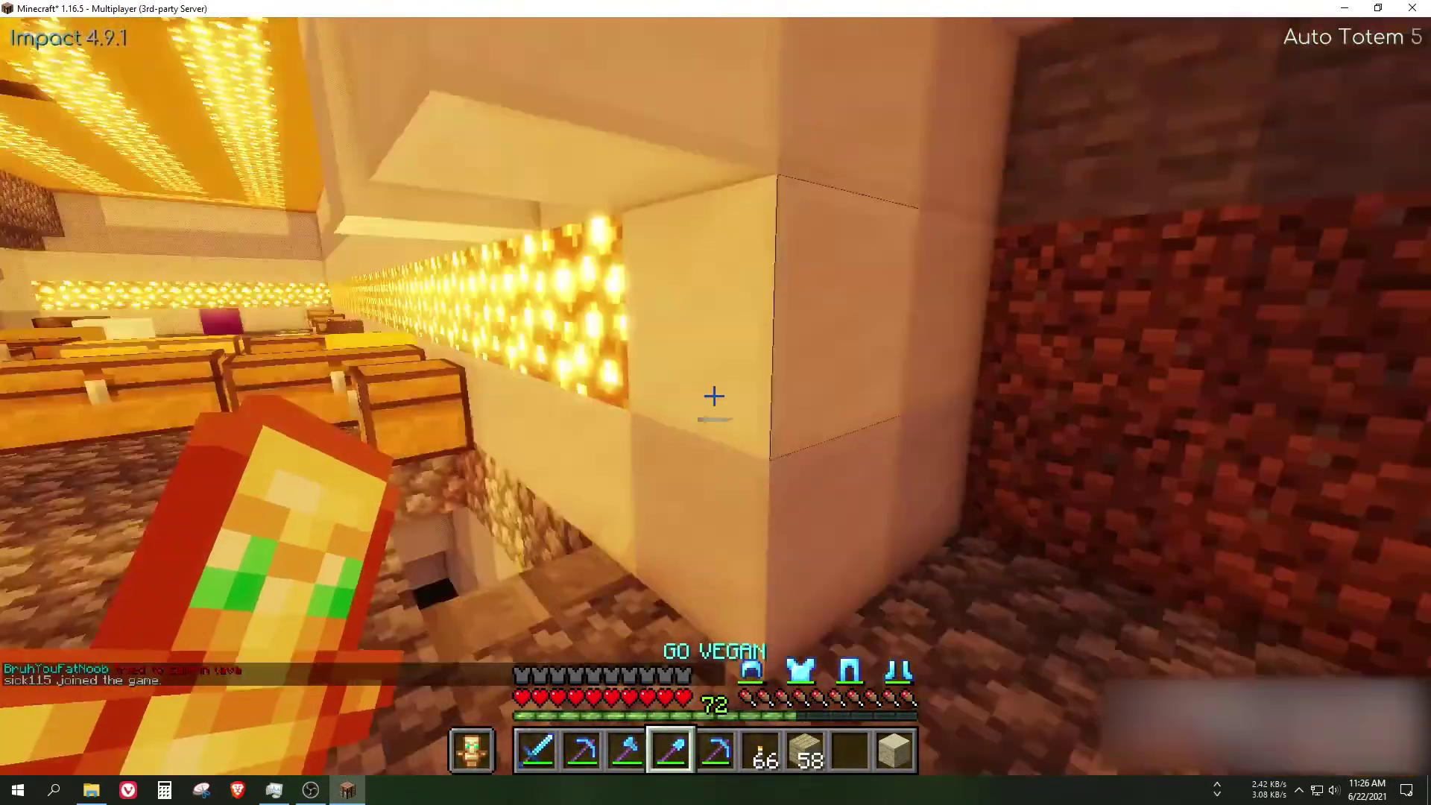
{"action": "key", "text": "w"}
{"action": "key", "text": "space"}
{"action": "key", "text": "space"}
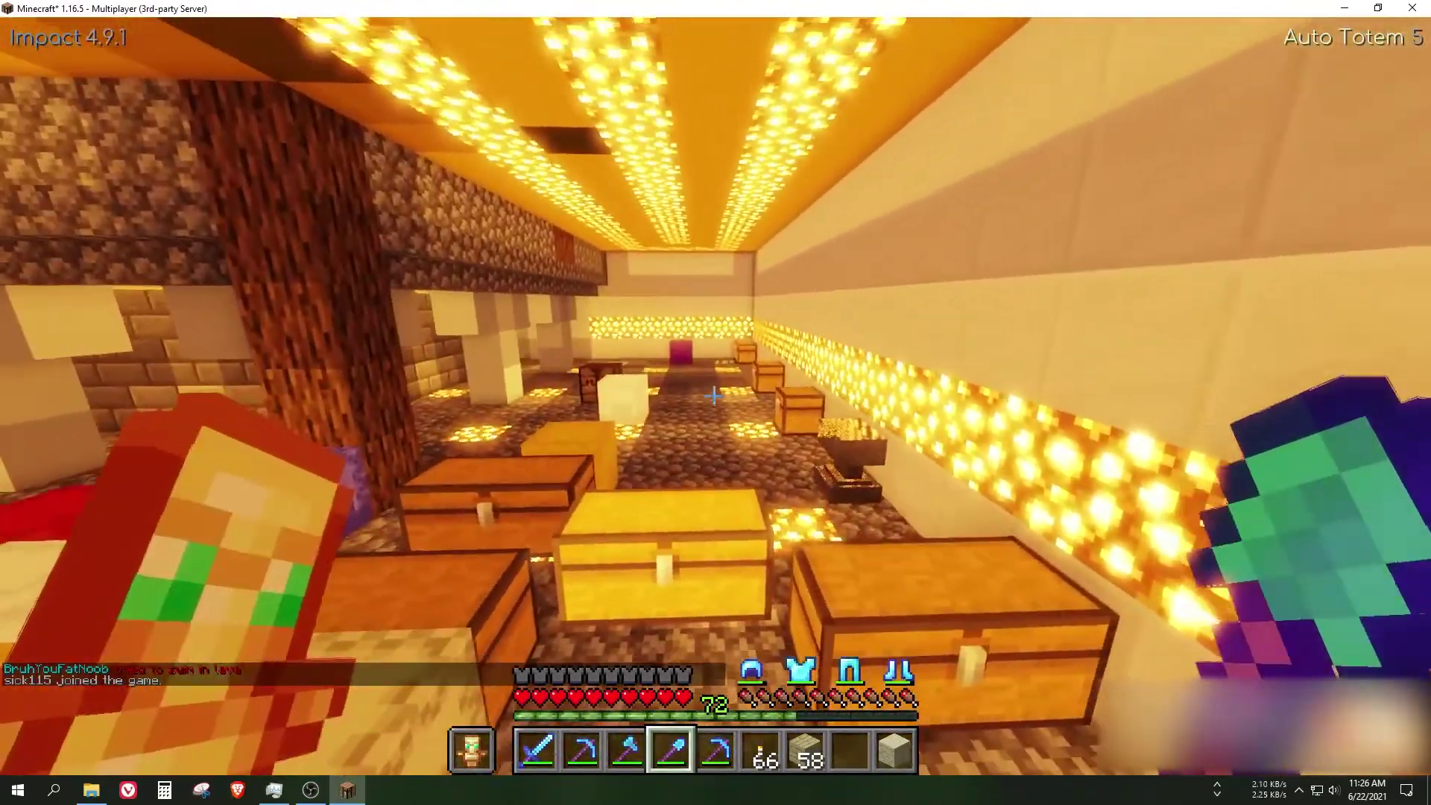
Step: Switch to the front-facing third-person view and walk the character around the chests in the storage room
{"action": "key", "text": "w"}
{"action": "key", "text": "F5"}
{"action": "key", "text": "F5"}
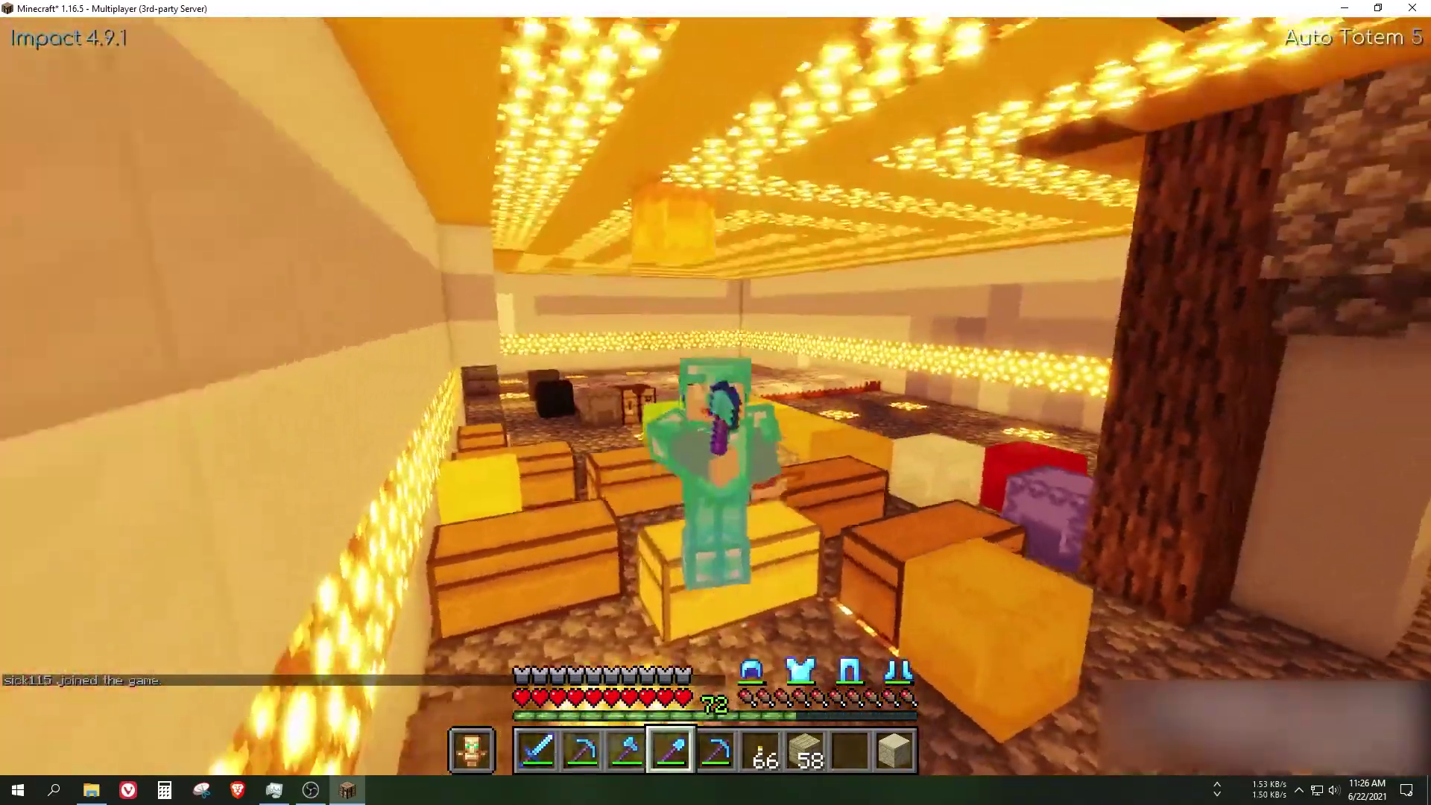
{"action": "key", "text": "w"}
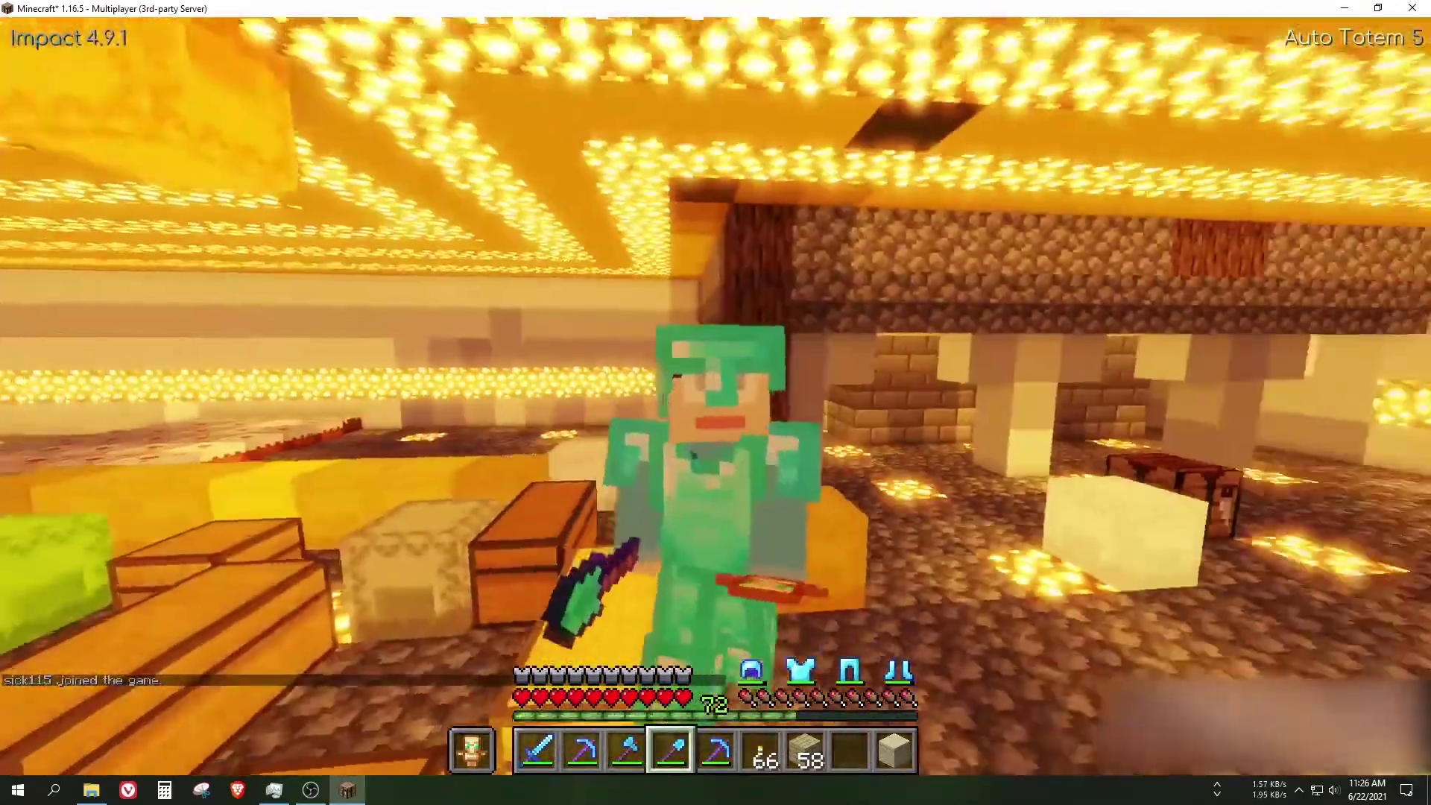
{"action": "key", "text": "w"}
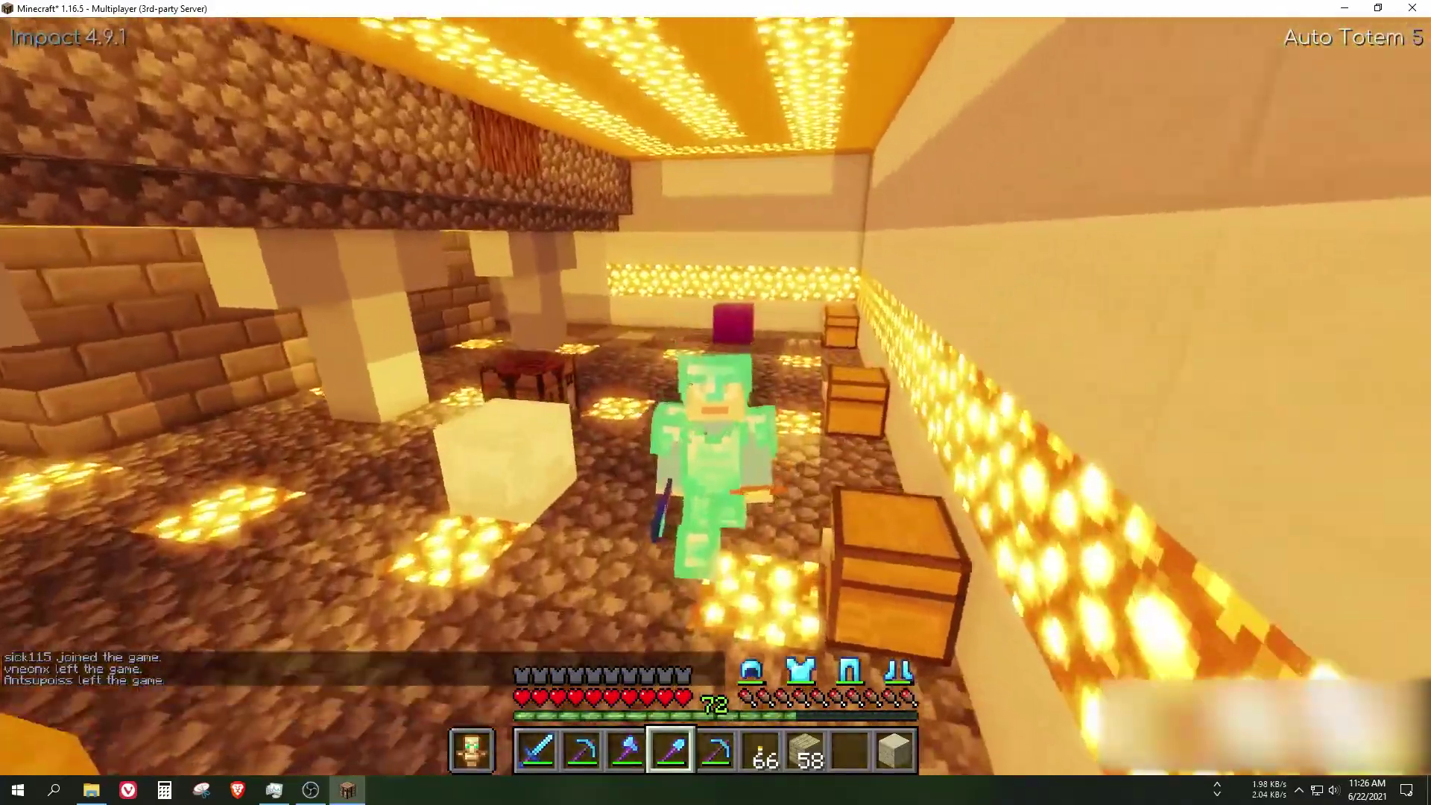
{"action": "key", "text": "w"}
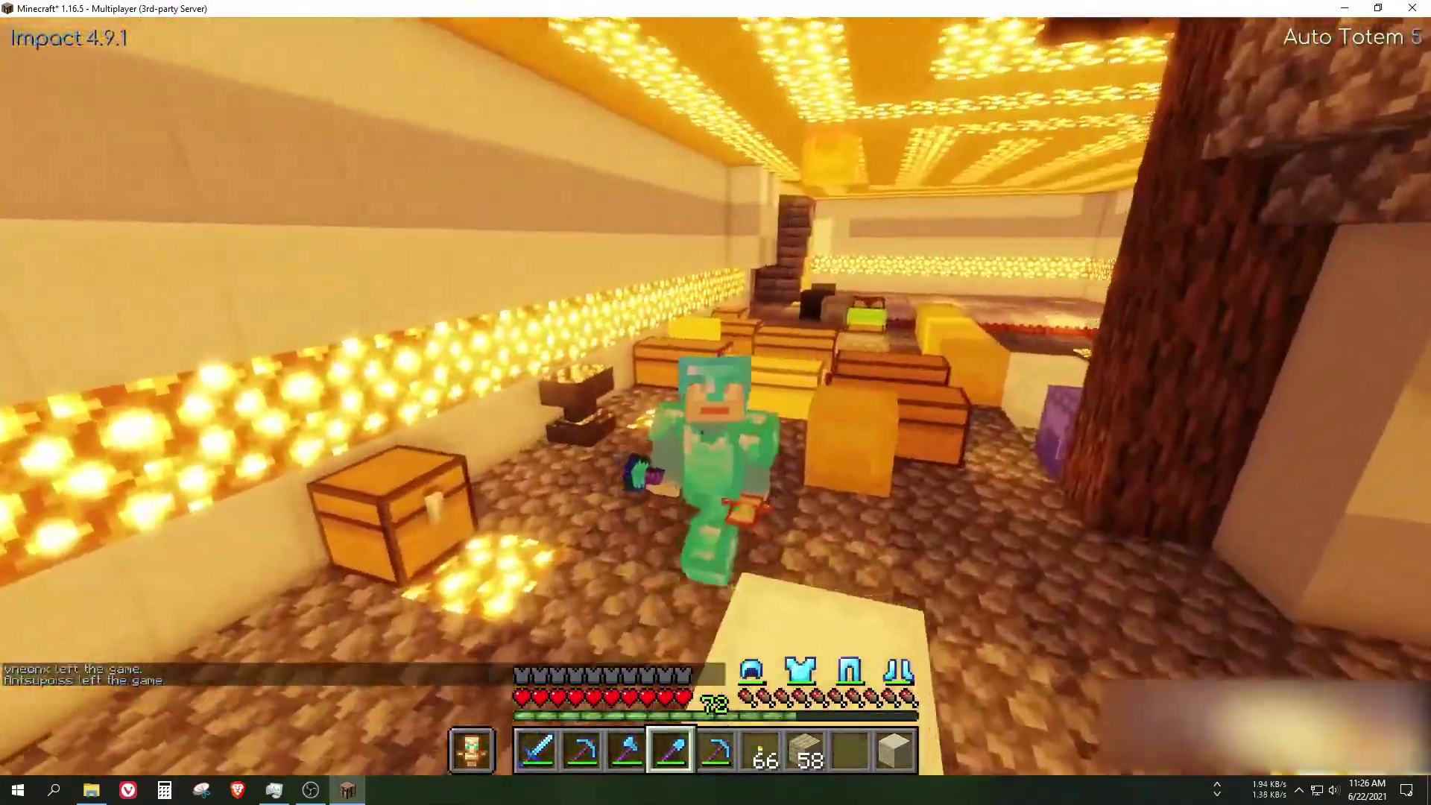